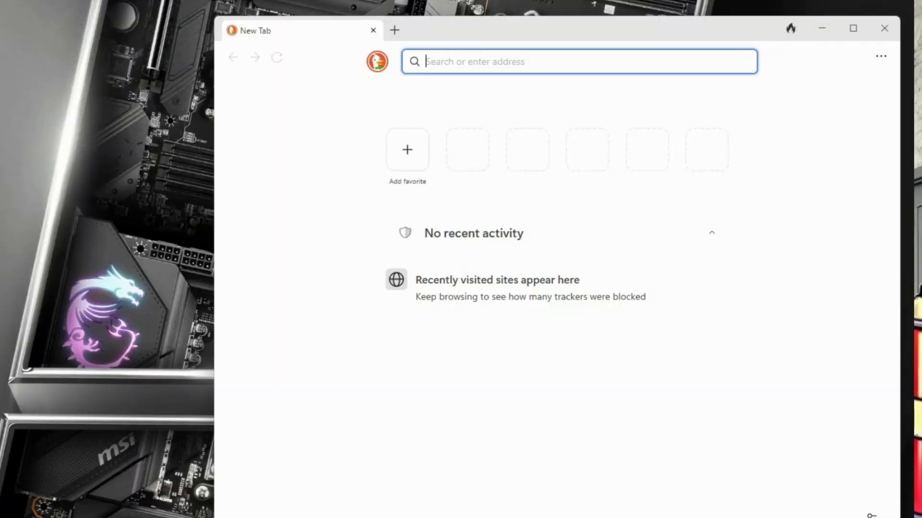
# Step: Search 'raspberry pi imager', download imager_1.8.5.exe from raspberrypi.com, and show it in its folder
pyautogui.write('raspberr')
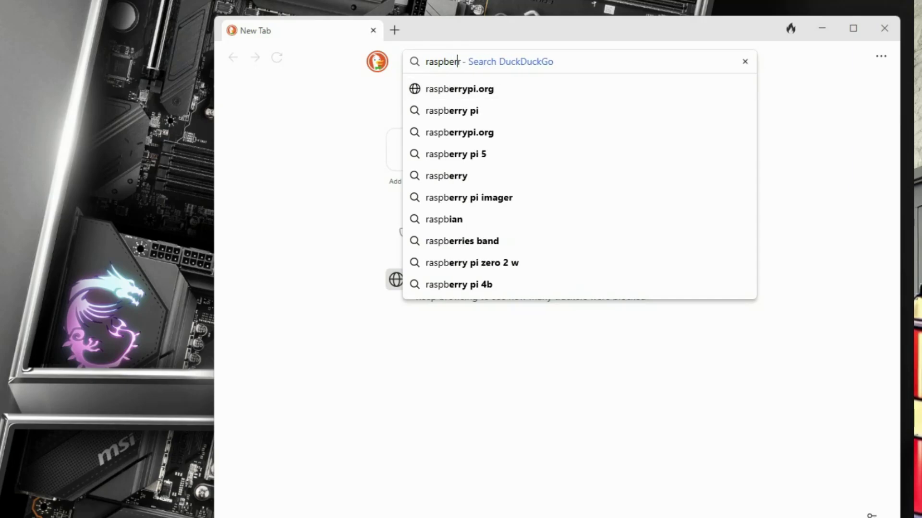
pyautogui.write('y pi imager')
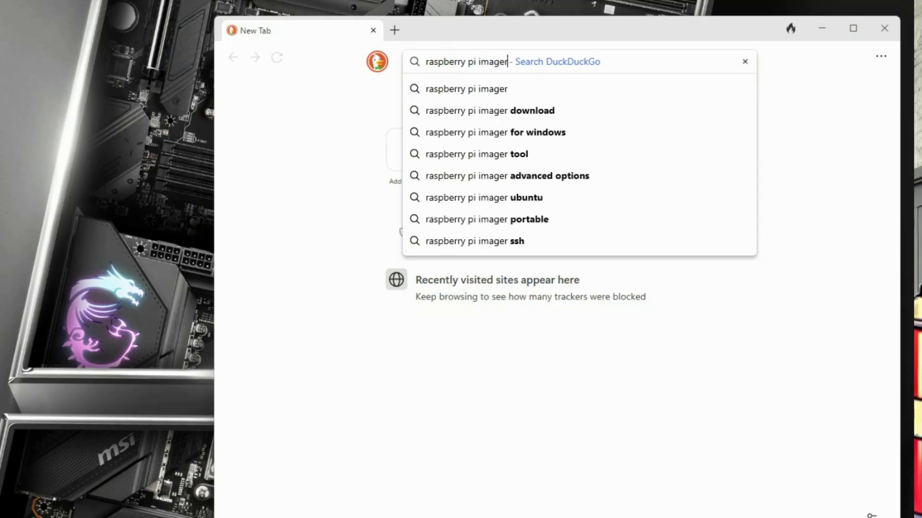
pyautogui.press('Return')
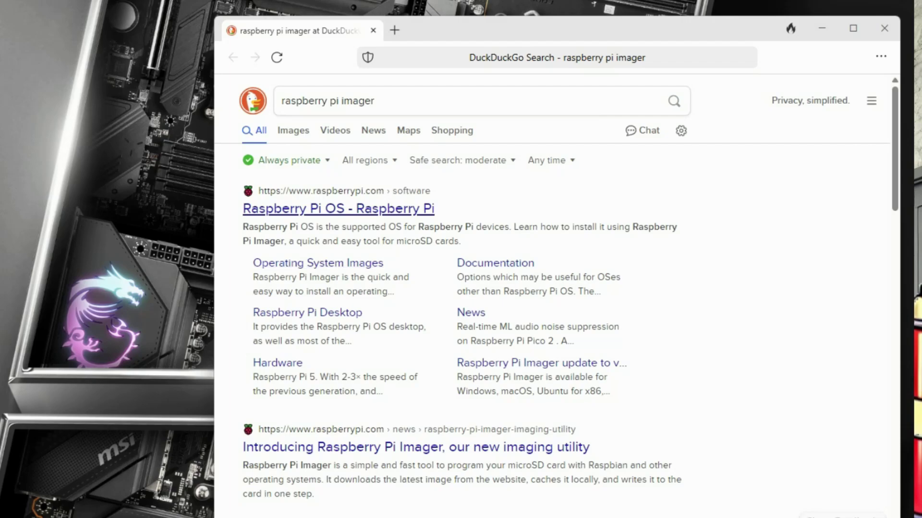
pyautogui.click(339, 208)
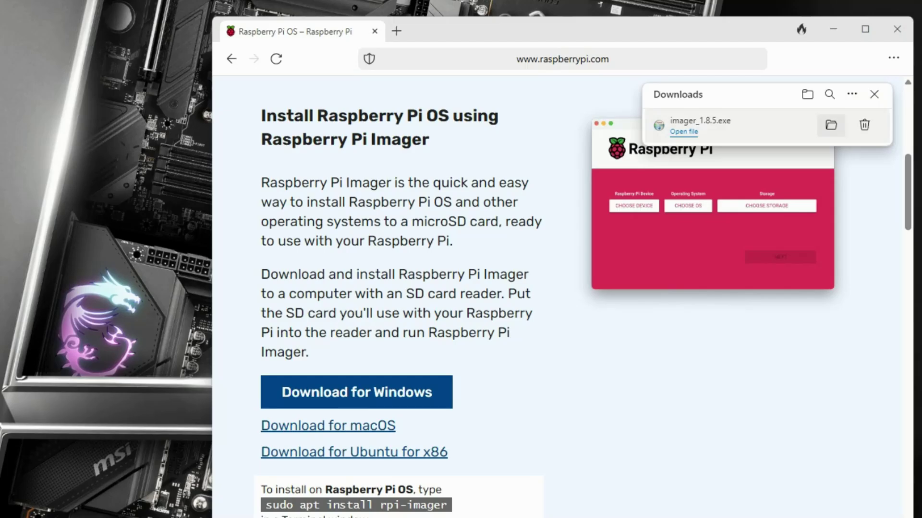
pyautogui.click(830, 125)
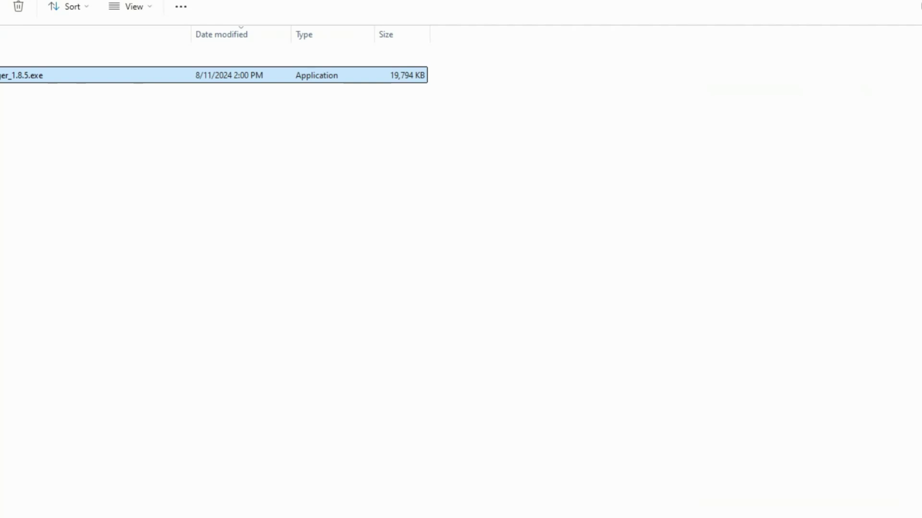
# Step: Run imager_1.8.5.exe to install and launch Raspberry Pi Imager v1.8.5
pyautogui.press('Return')
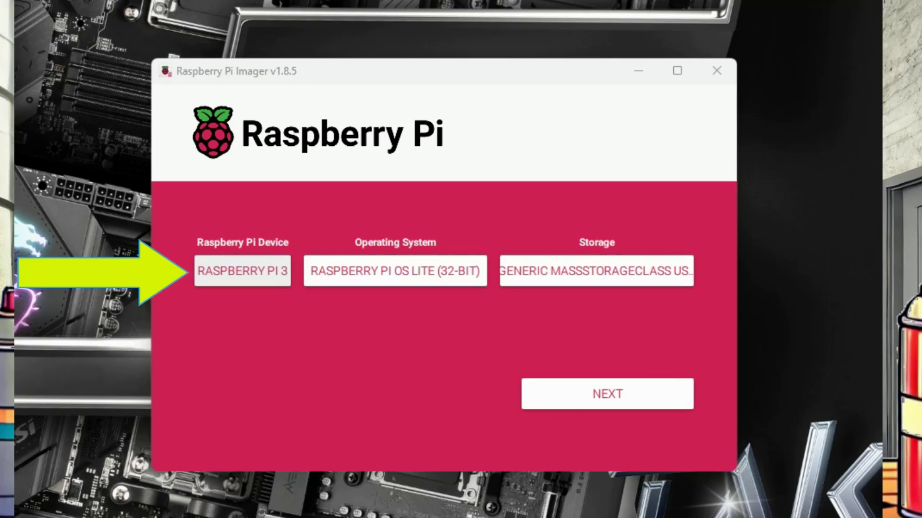
# Step: Choose Raspberry Pi 3 as the device and Raspberry Pi OS Lite (32-bit) from the other Raspberry Pi OS images
pyautogui.press('space')
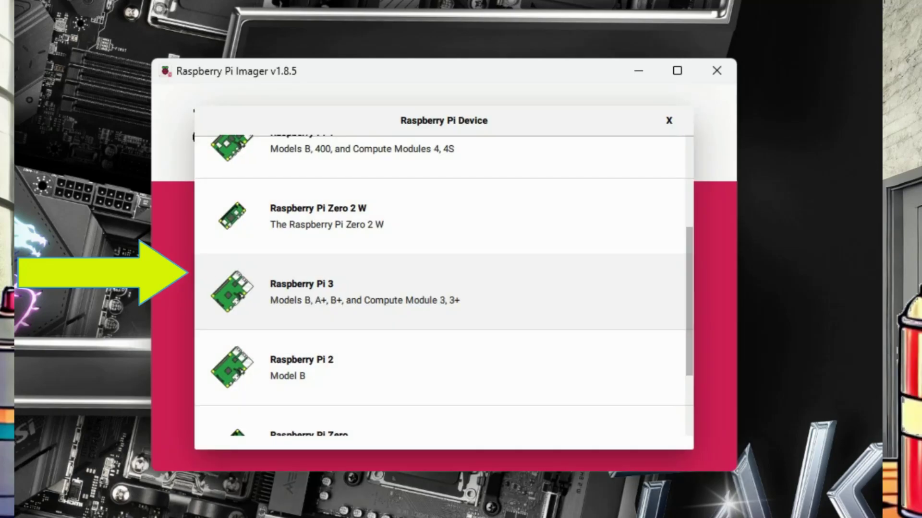
pyautogui.press('Return')
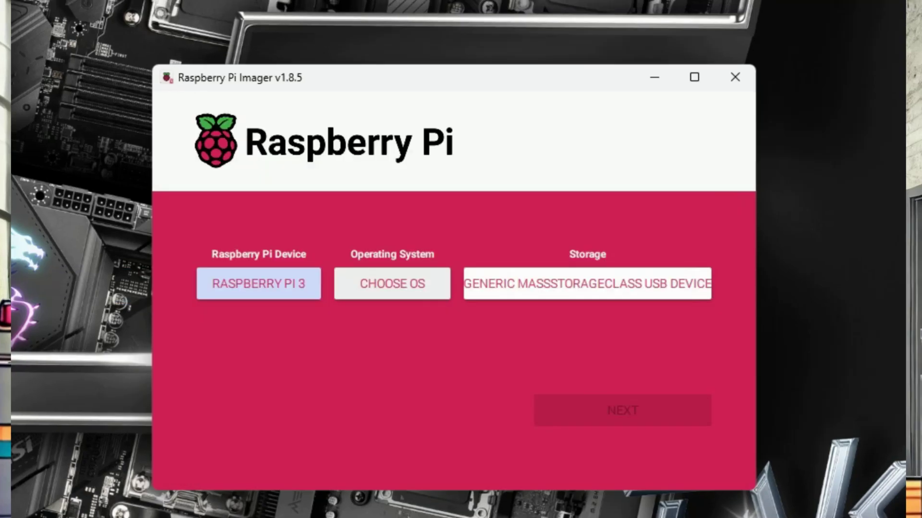
pyautogui.press('space')
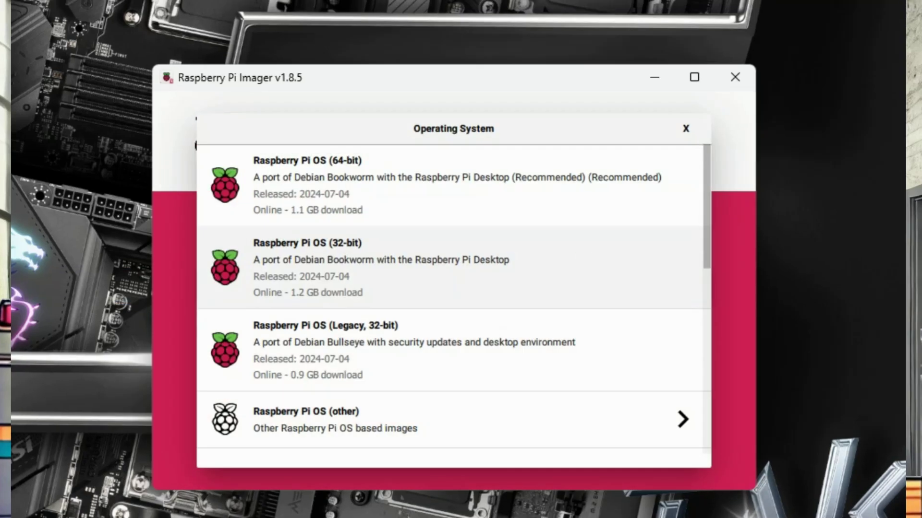
pyautogui.press('Down')
pyautogui.press('Down')
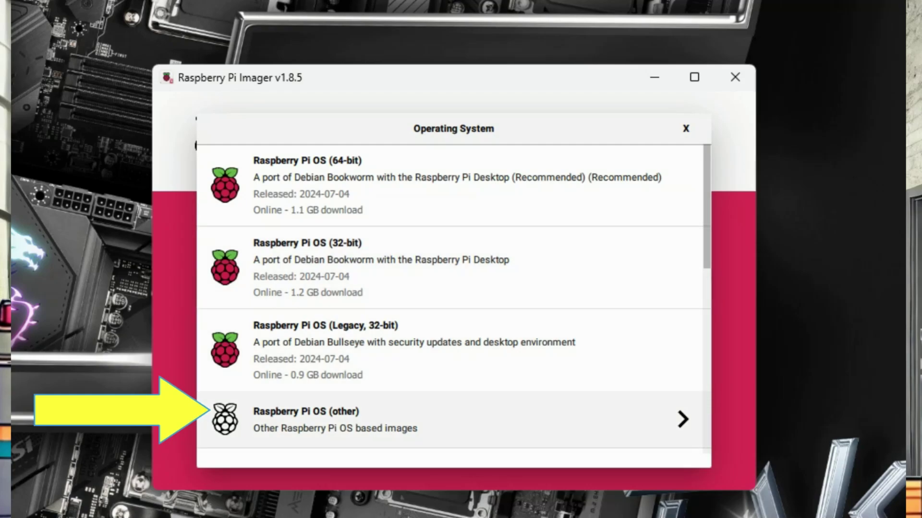
pyautogui.press('Return')
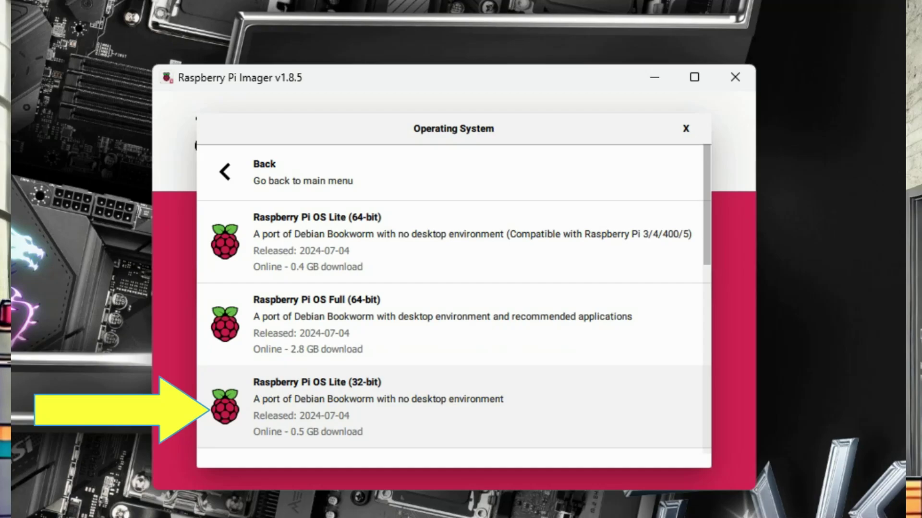
pyautogui.press('Return')
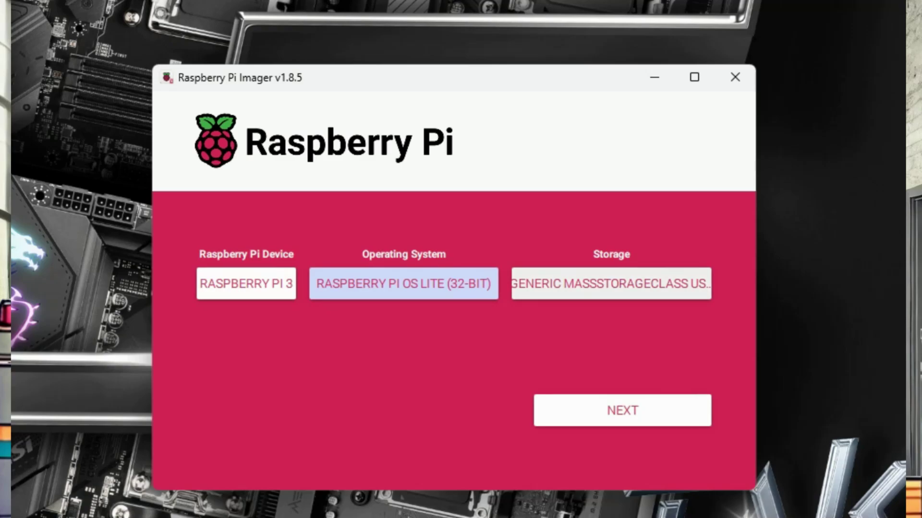
# Step: Select the Generic MassStorageClass USB Device (16.0 GB) as the target storage
pyautogui.click(611, 283)
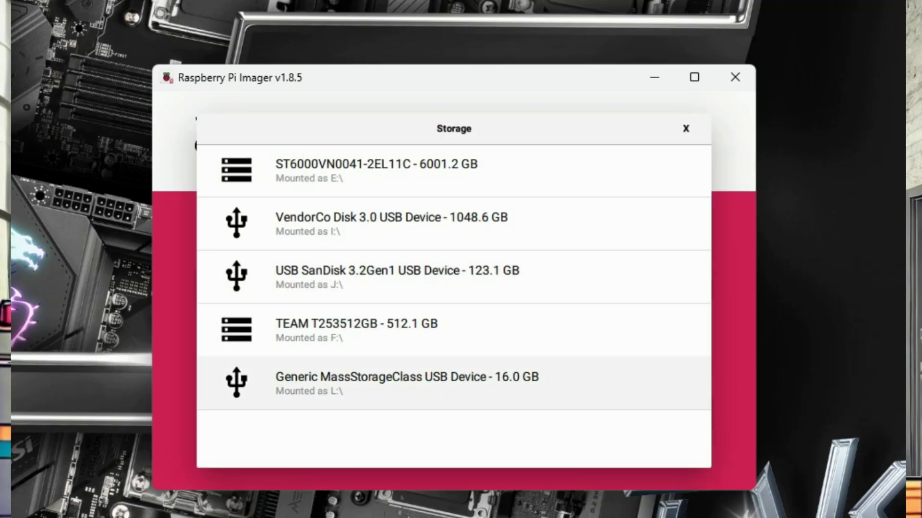
pyautogui.press('Up')
pyautogui.press('Up')
pyautogui.press('Up')
pyautogui.press('Up')
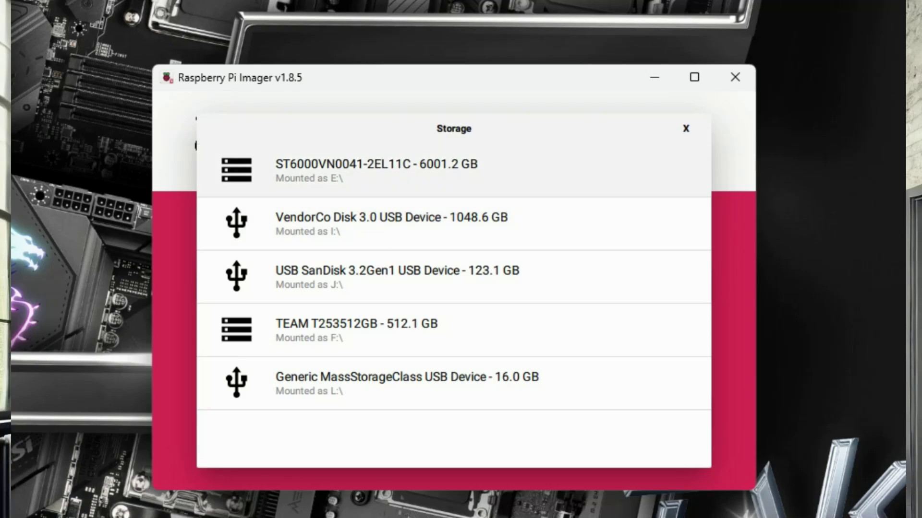
pyautogui.press('Down')
pyautogui.press('Down')
pyautogui.press('Down')
pyautogui.press('Down')
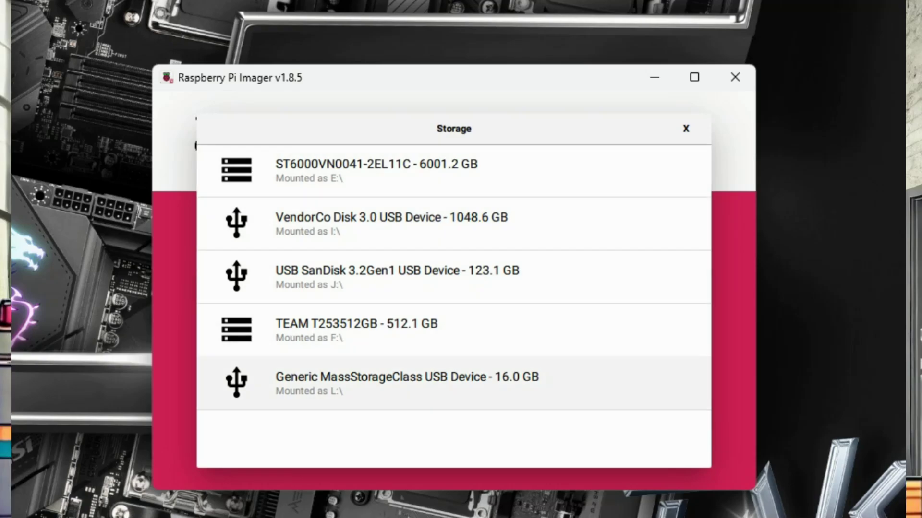
pyautogui.press('Return')
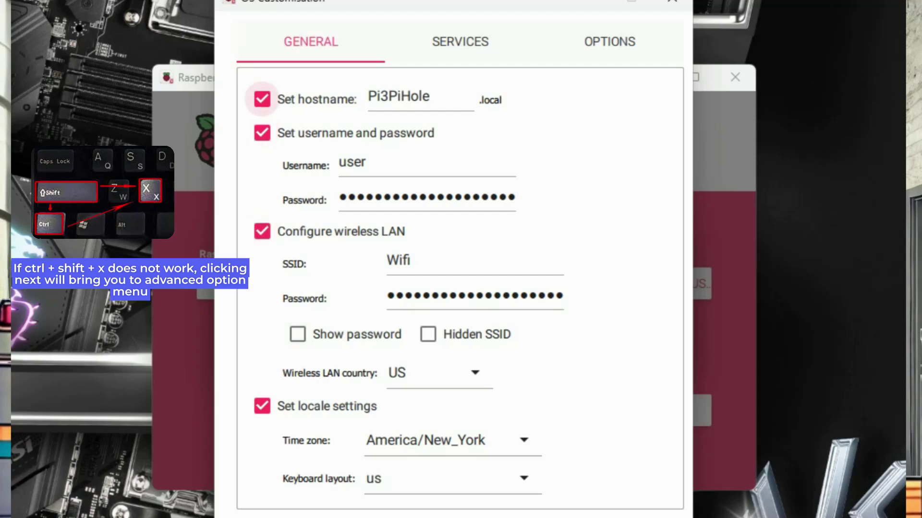
# Step: Keep hostname Pi3PiHole and overwrite the existing login password with a new one
pyautogui.click(420, 98)
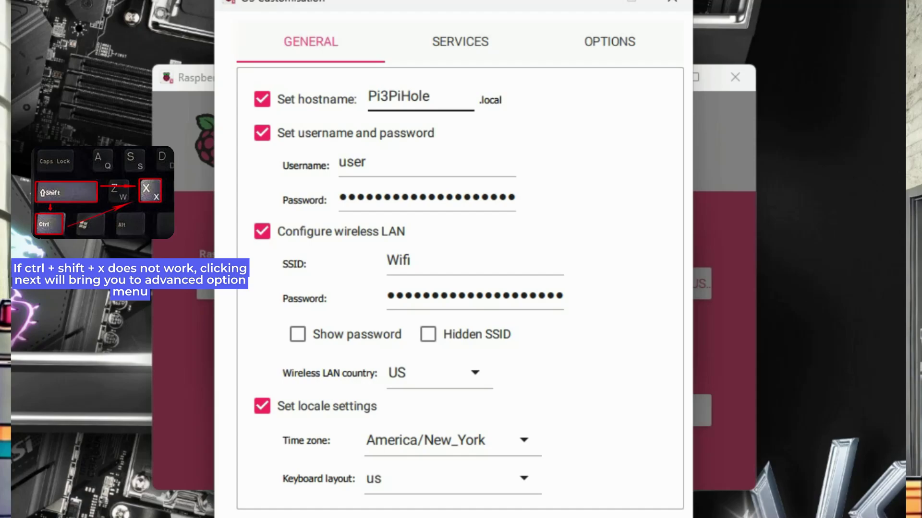
pyautogui.press('Tab')
pyautogui.press('Tab')
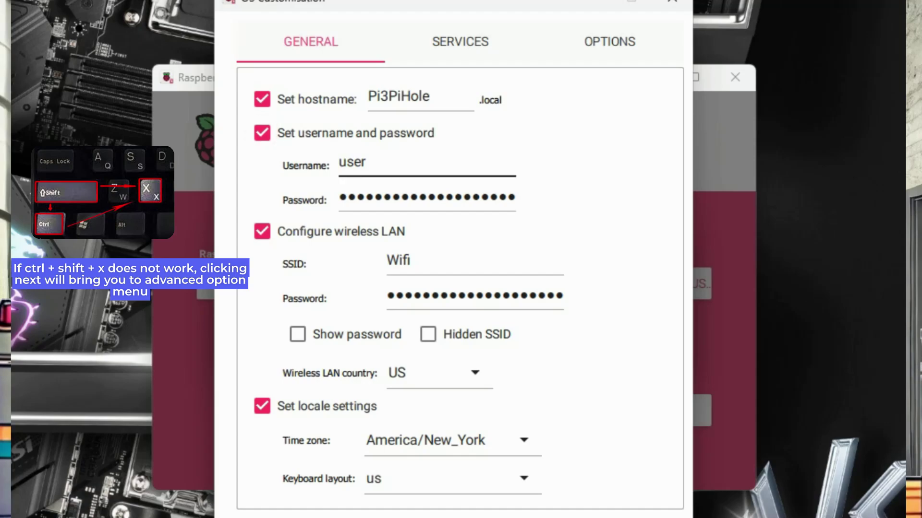
pyautogui.press('Tab')
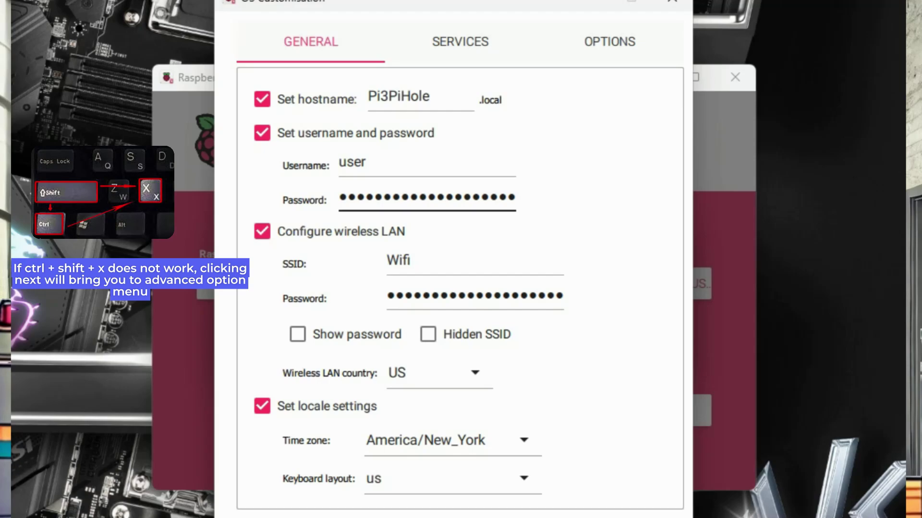
pyautogui.hotkey('ctrl', 'a')
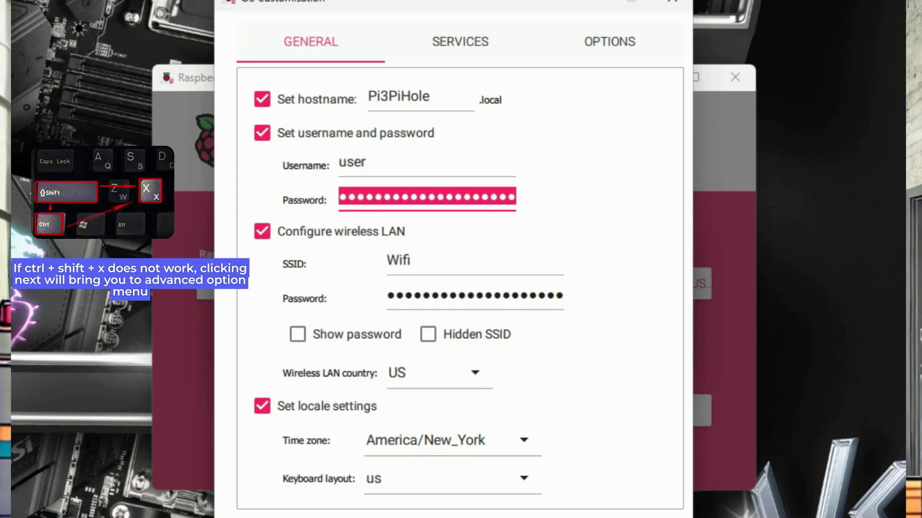
pyautogui.write('user')
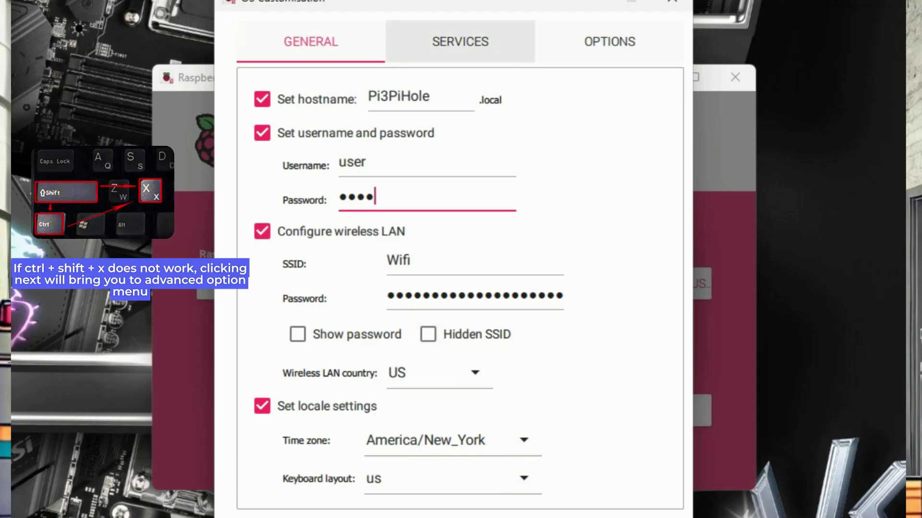
# Step: Keep SSH password login enabled, save and apply the customisation, and confirm erasing the drive to write
pyautogui.click(460, 41)
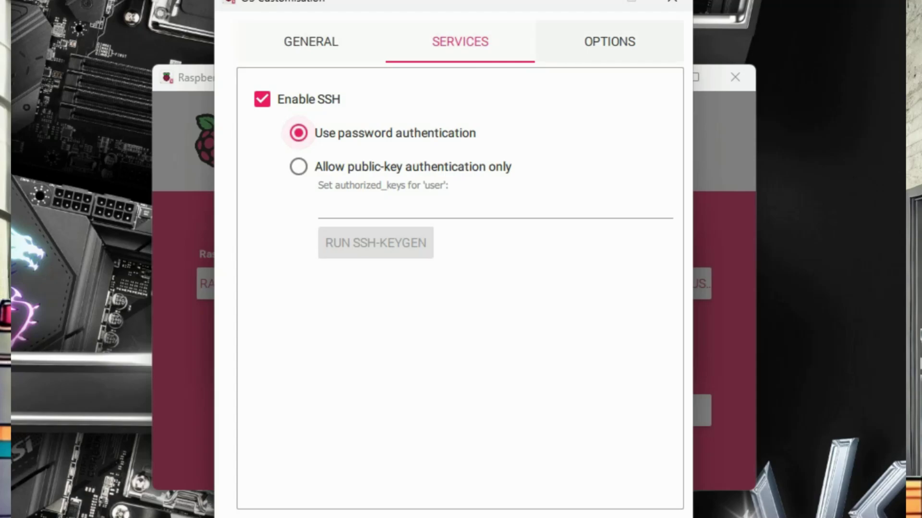
pyautogui.click(609, 42)
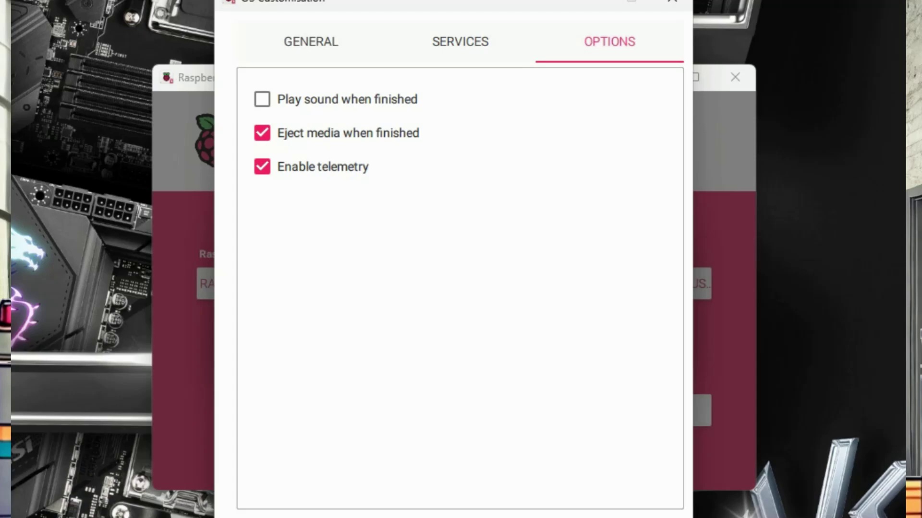
pyautogui.press('Escape')
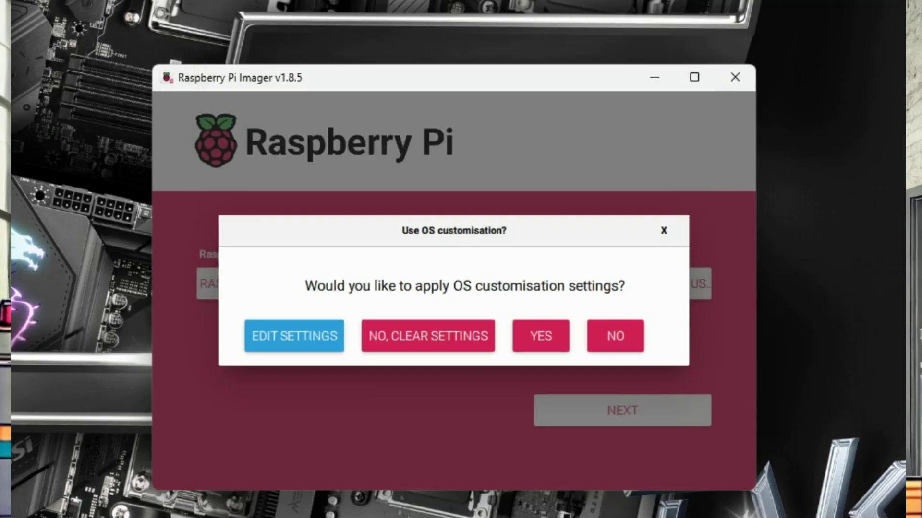
pyautogui.press('Tab')
pyautogui.press('Tab')
pyautogui.press('Return')
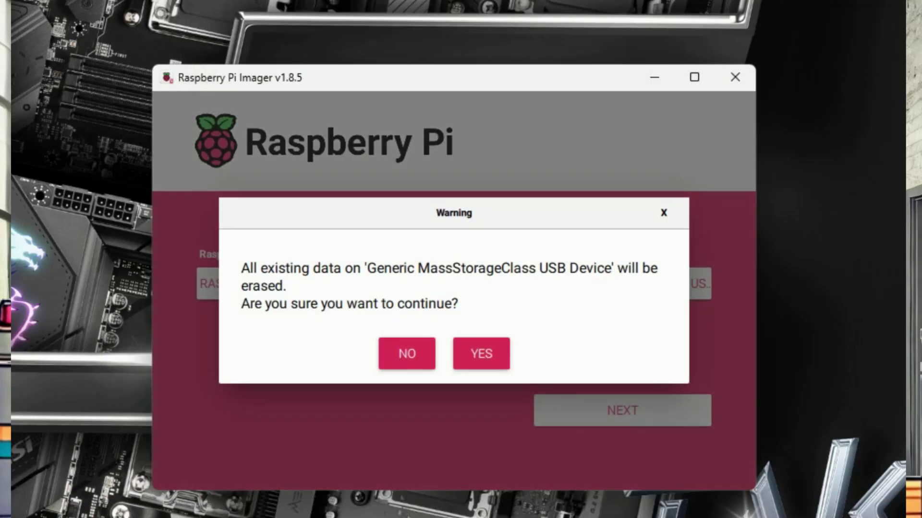
pyautogui.press('Return')
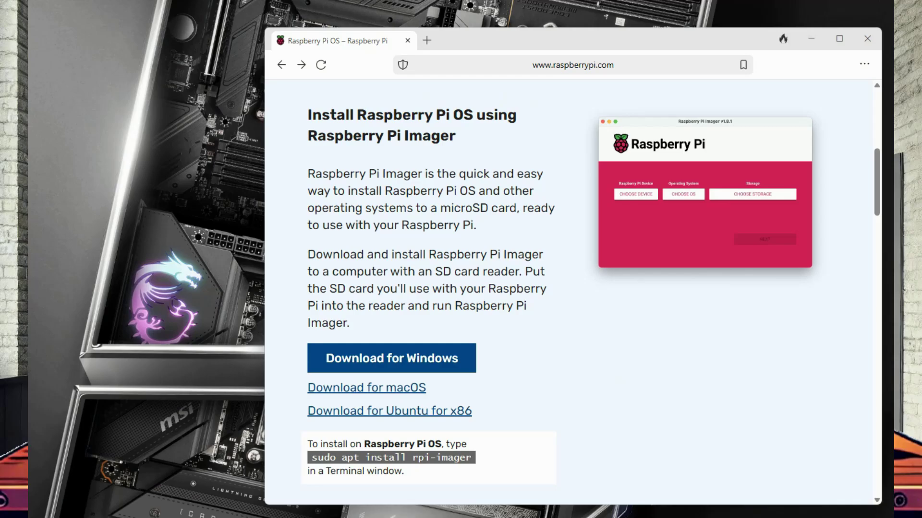
# Step: Go to putty.org and open its PuTTY 0.81 download page
pyautogui.hotkey('ctrl', 'l')
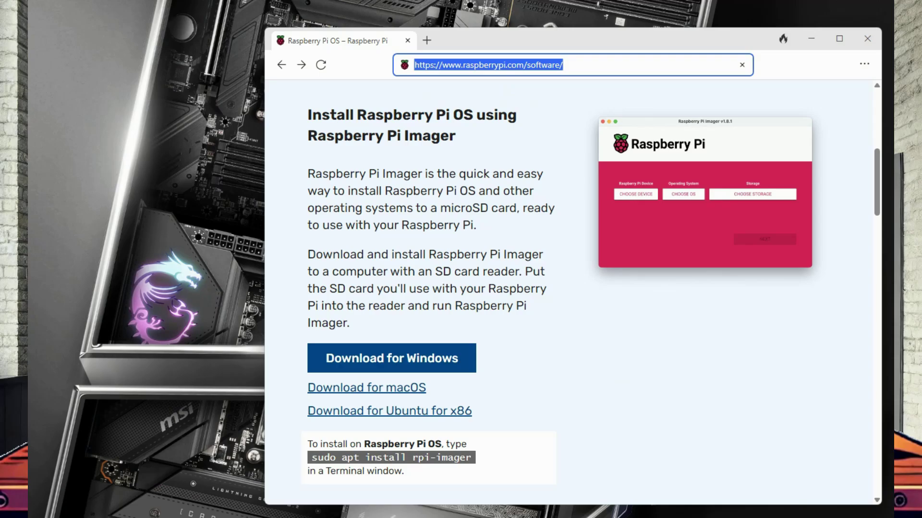
pyautogui.press('BackSpace')
pyautogui.write('putty')
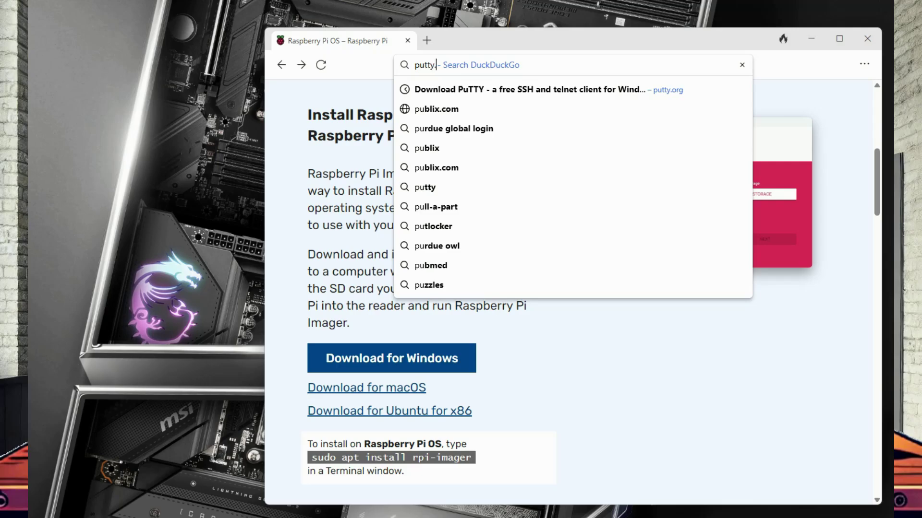
pyautogui.write('.org')
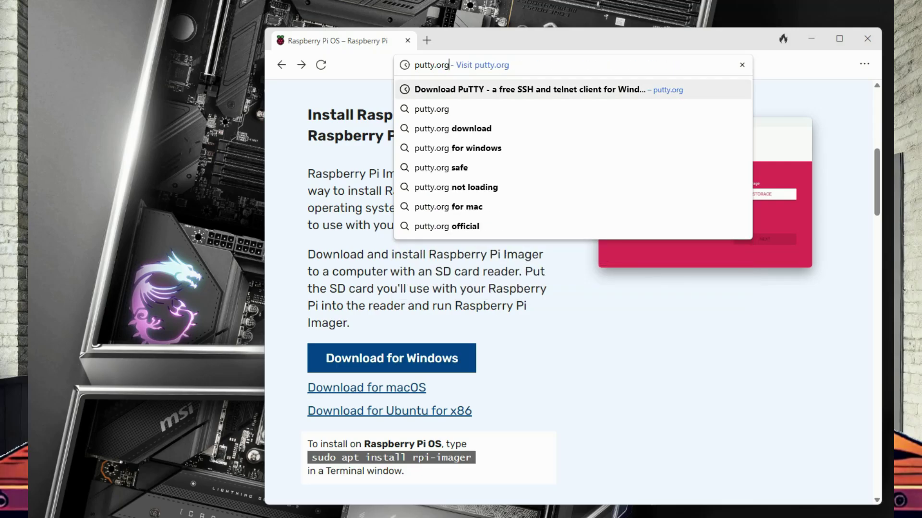
pyautogui.press('Return')
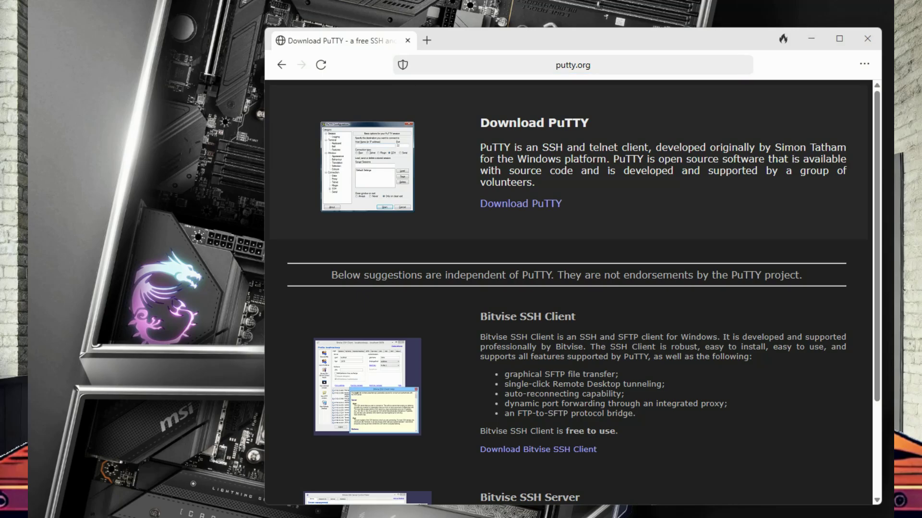
pyautogui.click(521, 204)
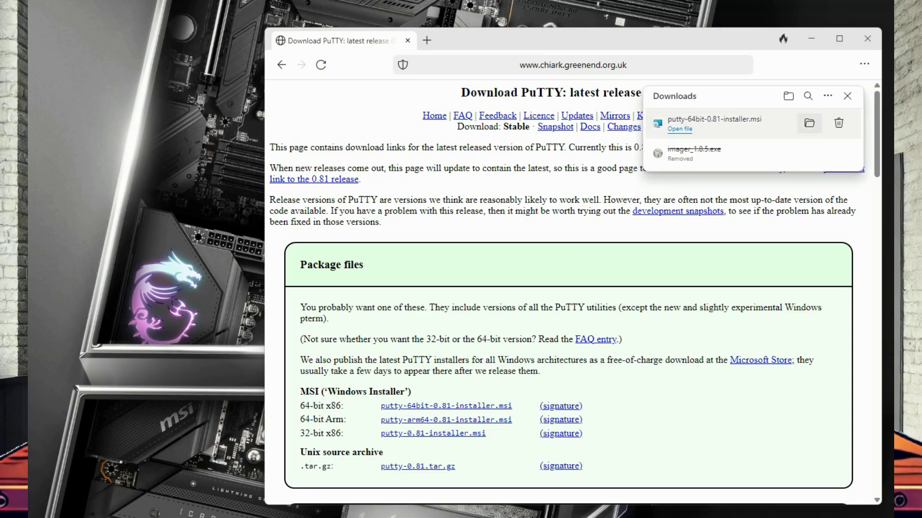
# Step: Install PuTTY 0.81 (64-bit) into the default folder, skipping the README
pyautogui.click(809, 123)
pyautogui.press('Return')
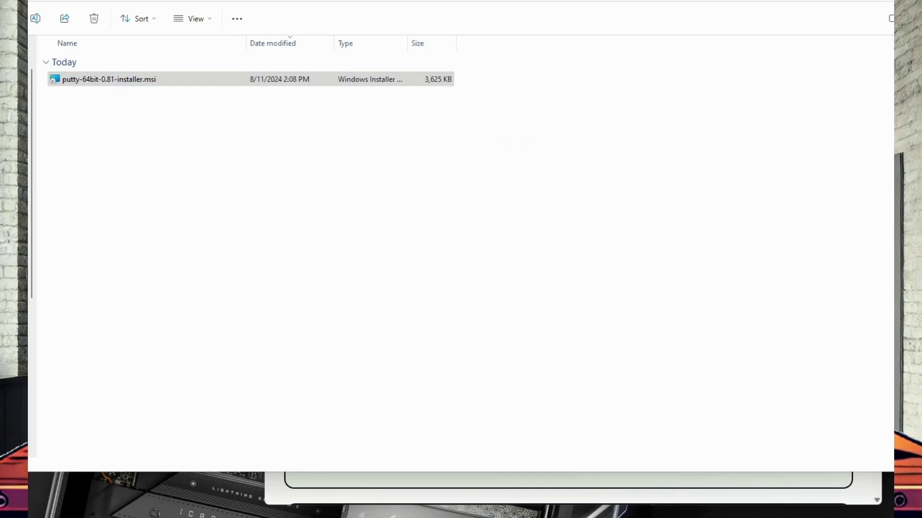
pyautogui.press('Return')
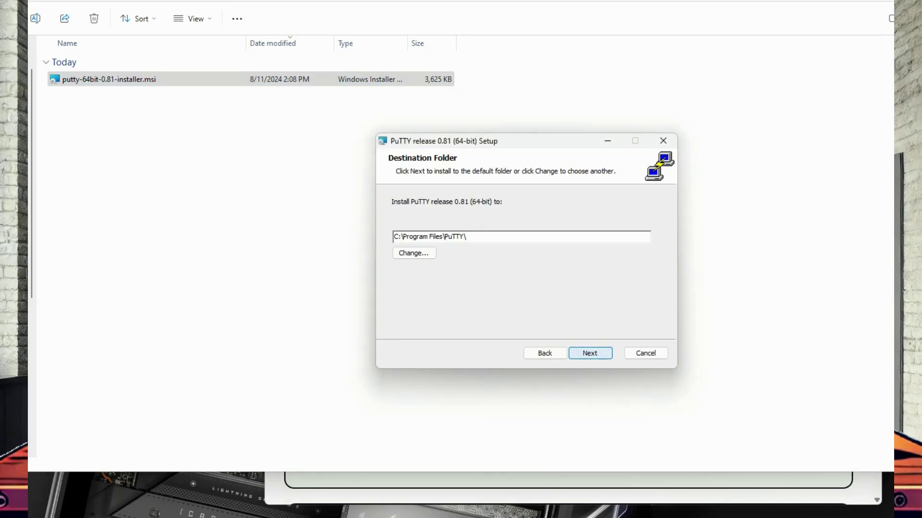
pyautogui.press('Return')
pyautogui.press('Return')
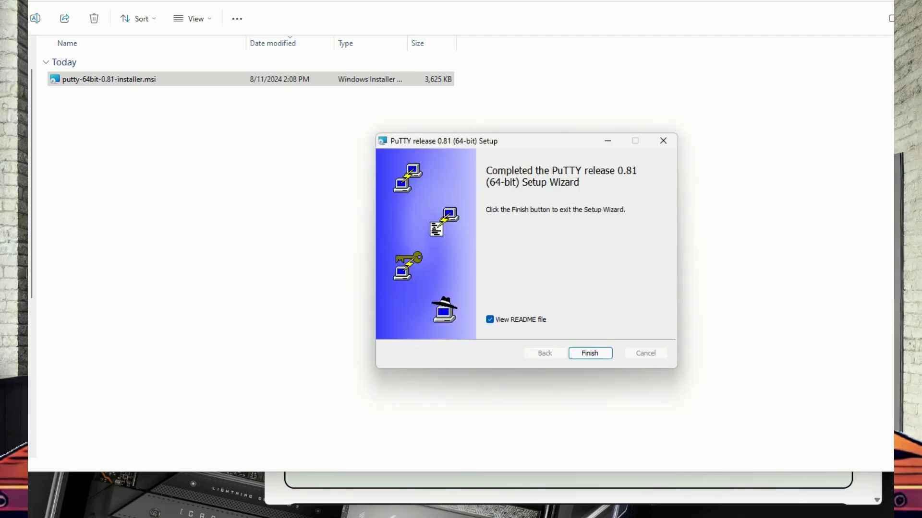
pyautogui.click(489, 319)
pyautogui.click(590, 353)
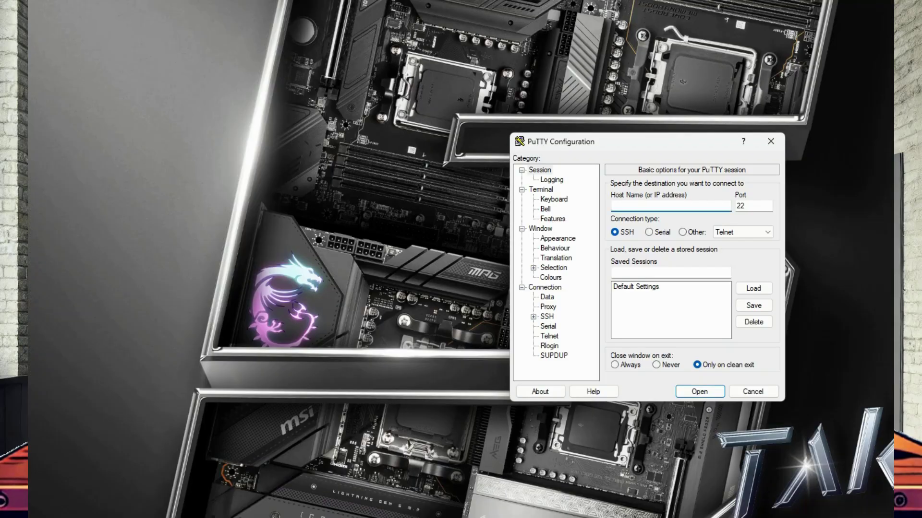
# Step: Connect by SSH to 192.168.50.37 and log in with the Pi's login name and password
pyautogui.write('192.168.50.37')
pyautogui.press('Return')
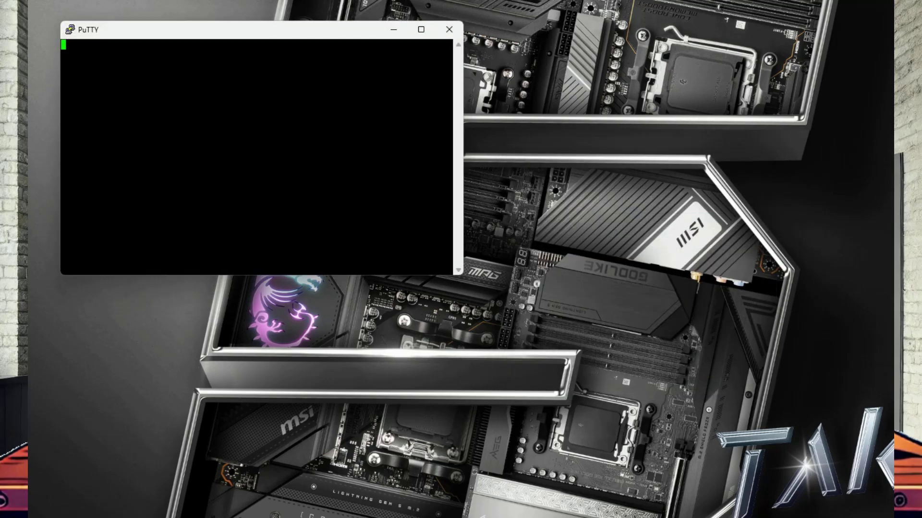
pyautogui.write('user')
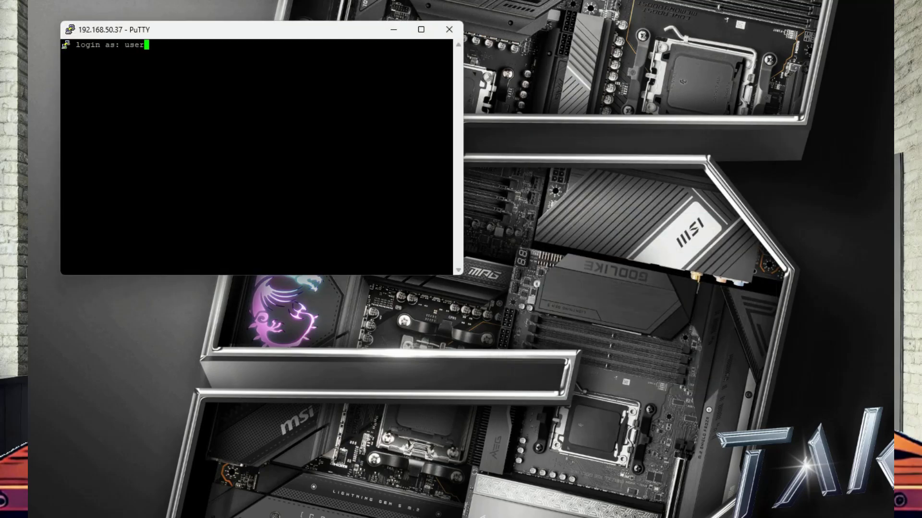
pyautogui.press('Return')
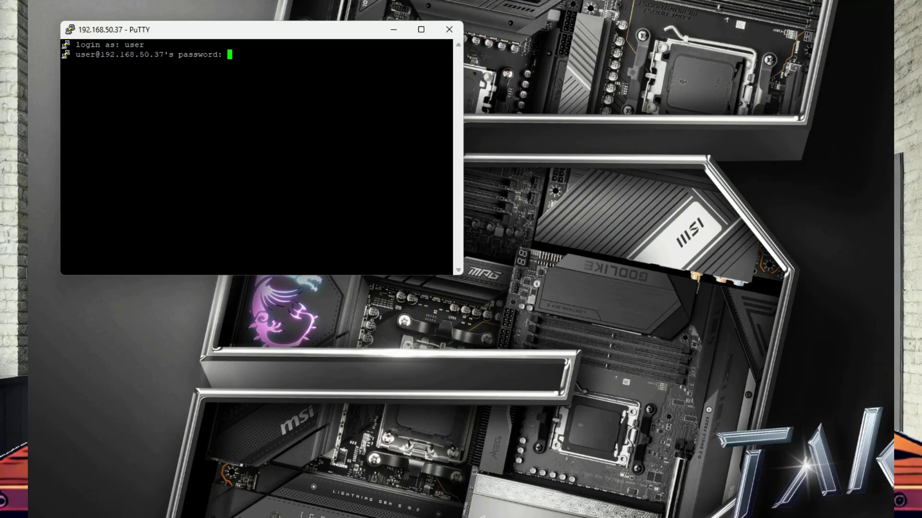
pyautogui.press('Return')
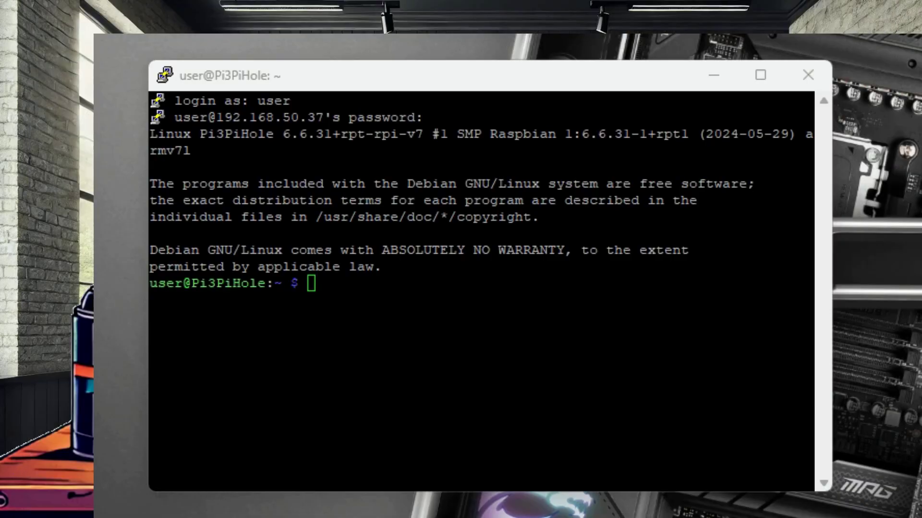
pyautogui.write('curl -sSL https://install.pi-hole.net | bash')
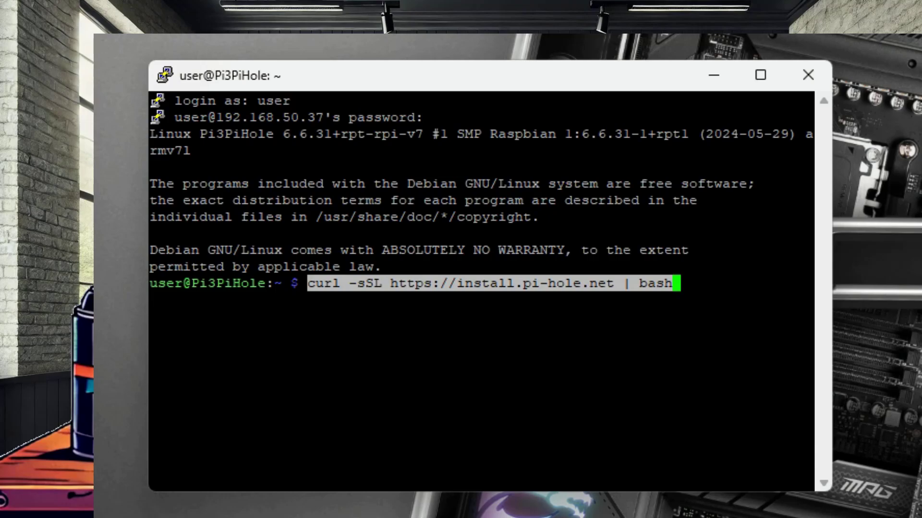
pyautogui.press('Return')
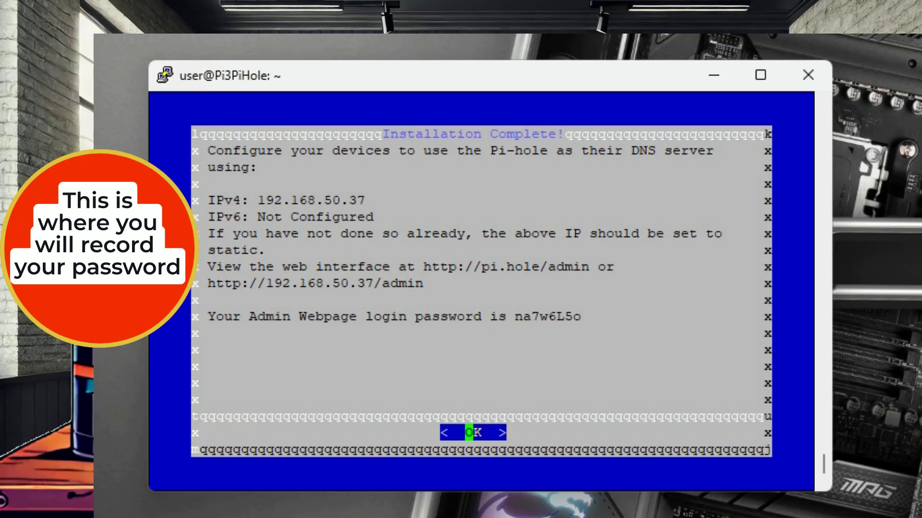
# Step: Dismiss the Pi-hole Installation Complete dialog to return to the shell prompt
pyautogui.press('Return')
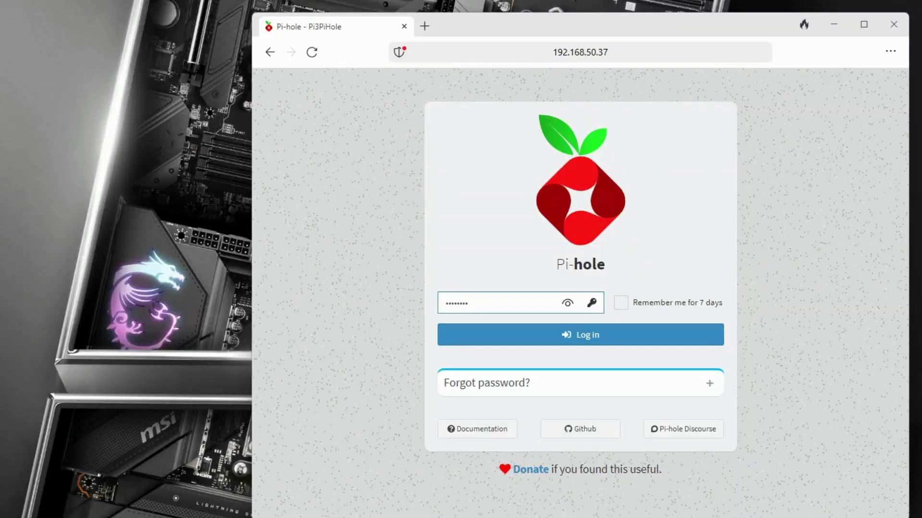
# Step: Log in to the Pi-hole admin with the admin password and go to Settings
pyautogui.press('Return')
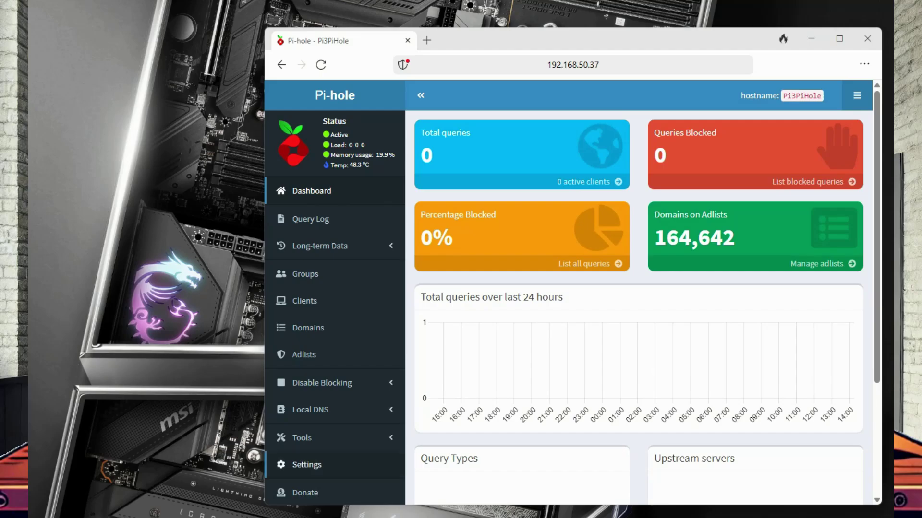
pyautogui.click(306, 464)
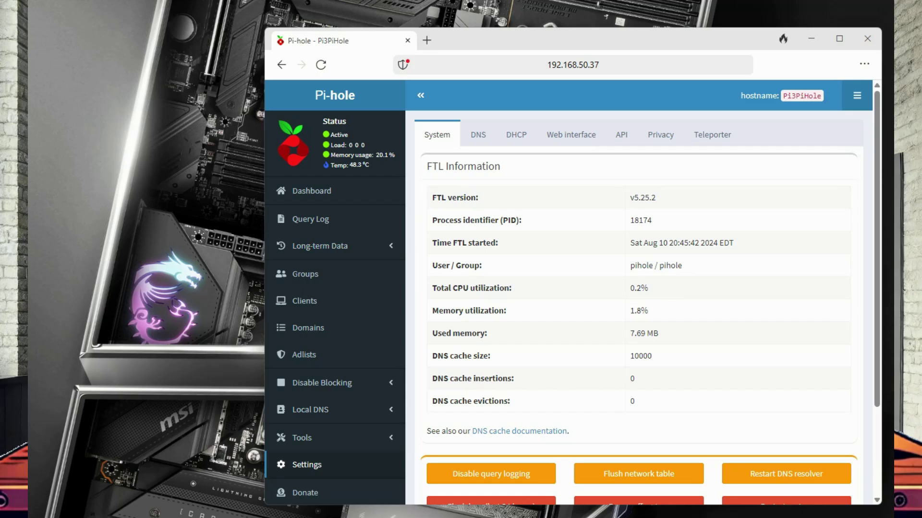
# Step: On the DNS tab, enable the Custom 1 (IPv4) upstream server and focus its address box
pyautogui.click(478, 134)
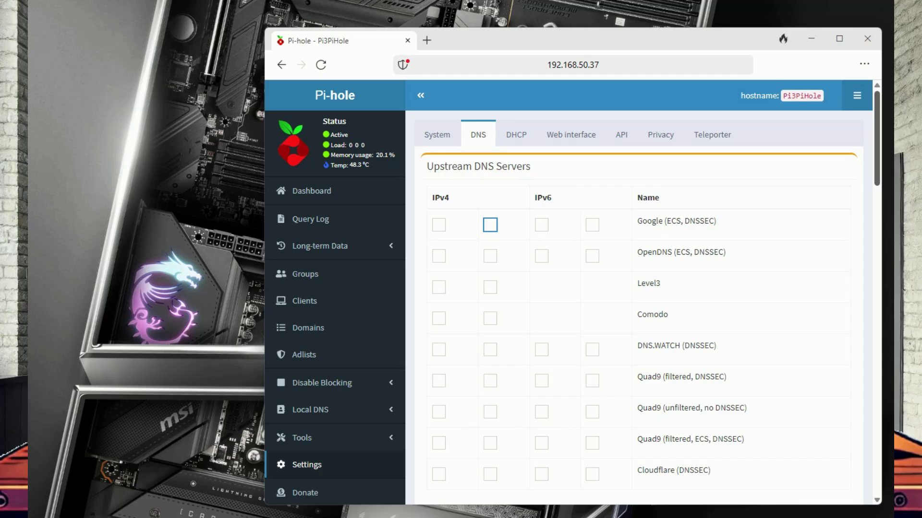
pyautogui.scroll(-5, 634, 288)
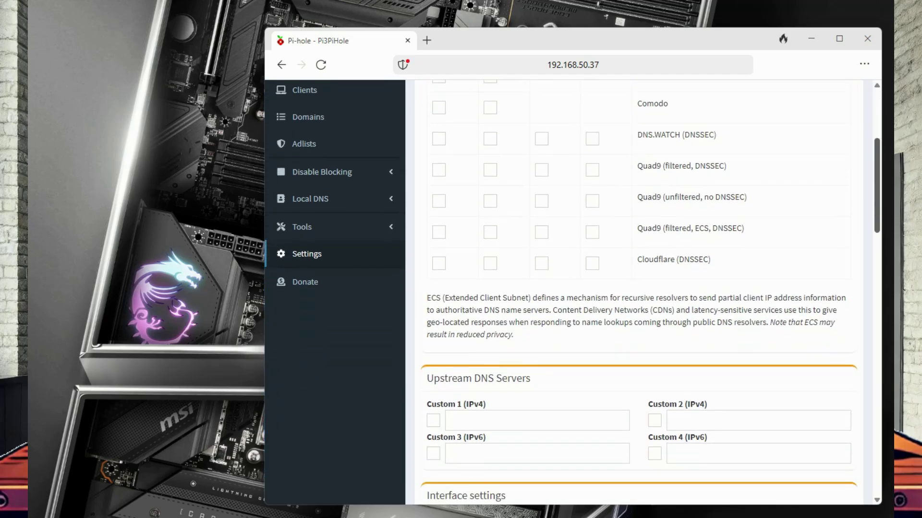
pyautogui.scroll(-4, 633, 288)
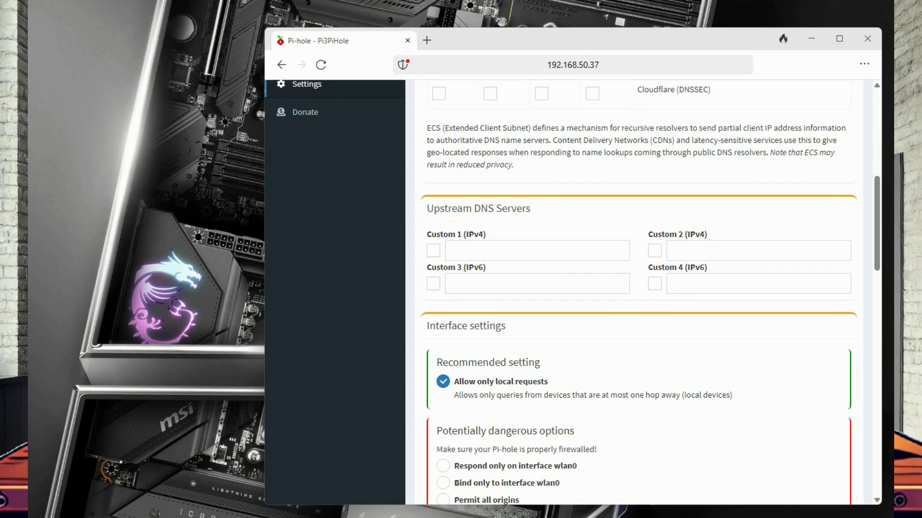
pyautogui.click(433, 250)
pyautogui.click(480, 251)
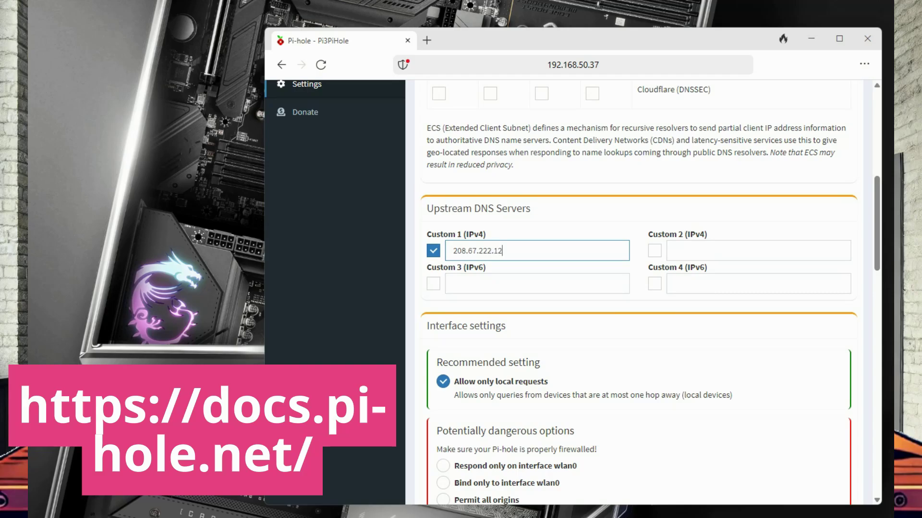
# Step: Enable Custom 2 (IPv4) and enter 208.67.220.123 as its address
pyautogui.press('Tab')
pyautogui.press('space')
pyautogui.press('Tab')
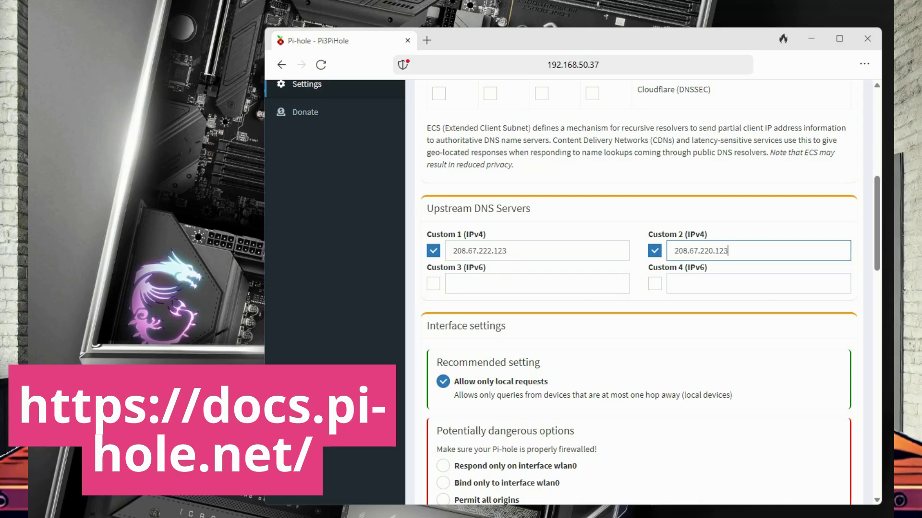
# Step: Save the two custom upstream DNS servers and return to the Pi-hole dashboard
pyautogui.scroll(-5, 571, 292)
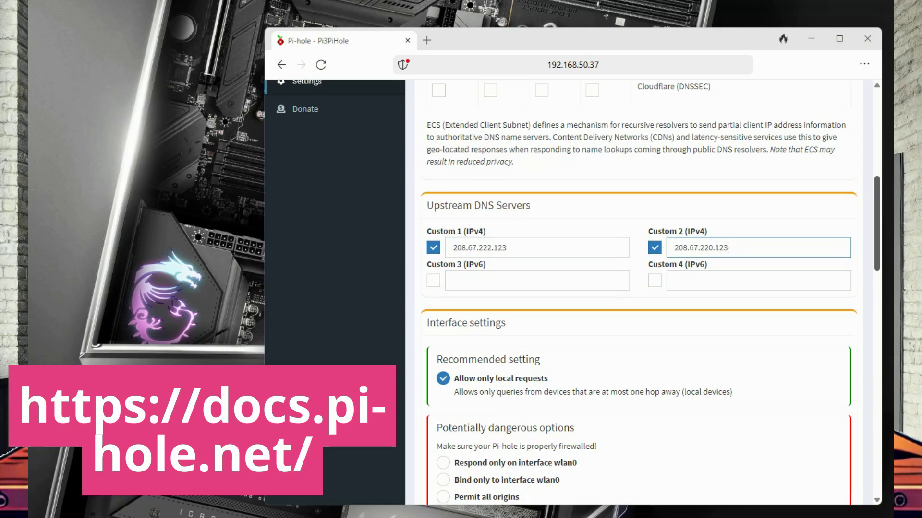
pyautogui.scroll(-11, 642, 292)
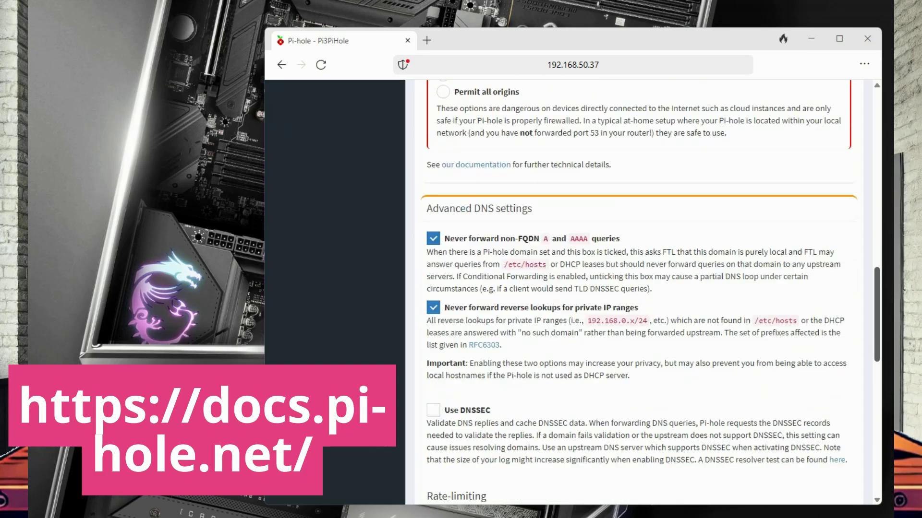
pyautogui.scroll(-4, 642, 291)
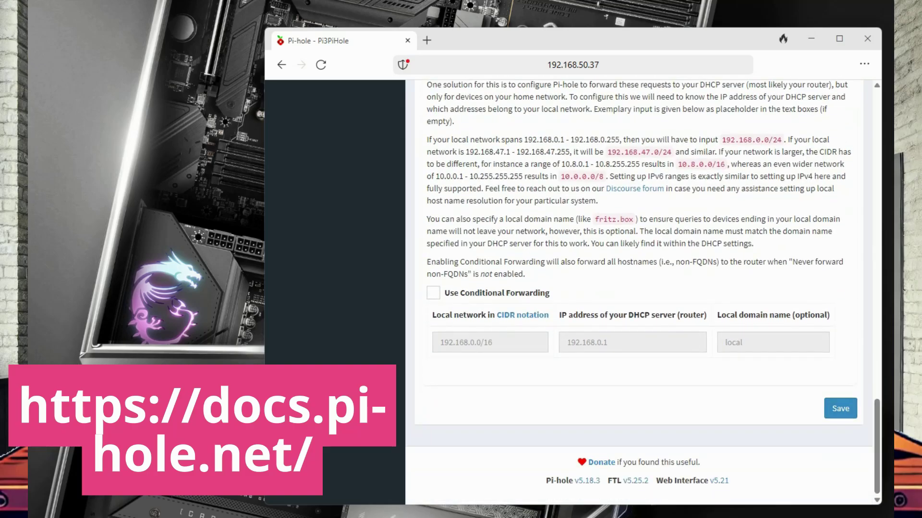
pyautogui.click(840, 409)
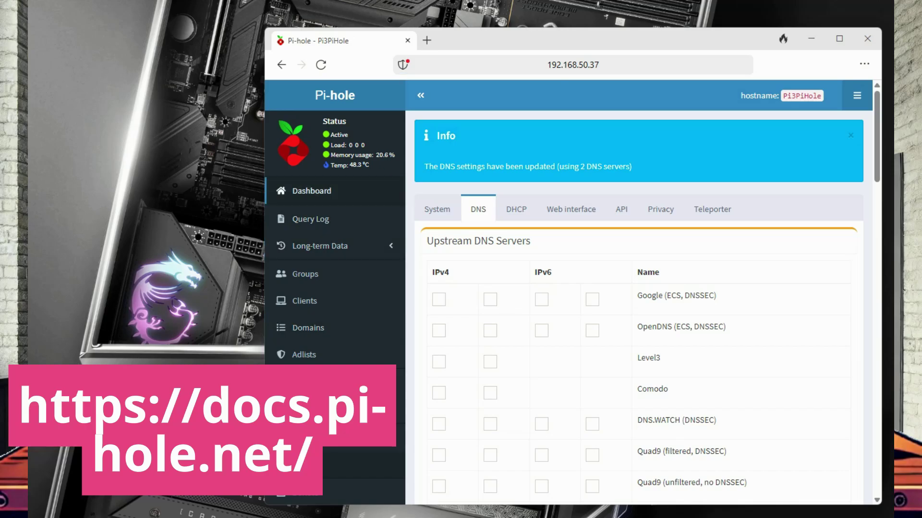
pyautogui.click(311, 190)
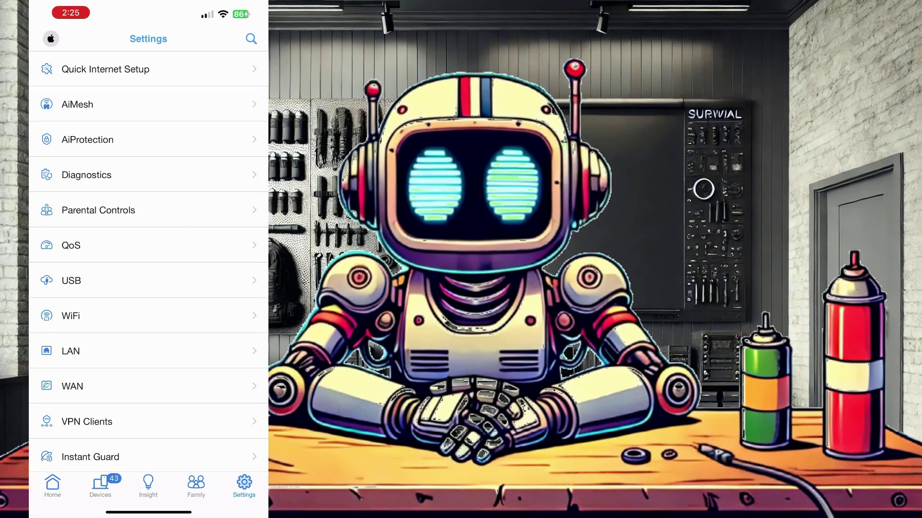
# Step: In WAN DNS settings, enable manual DNS and set the primary server to 192.168.50.37
pyautogui.click(72, 386)
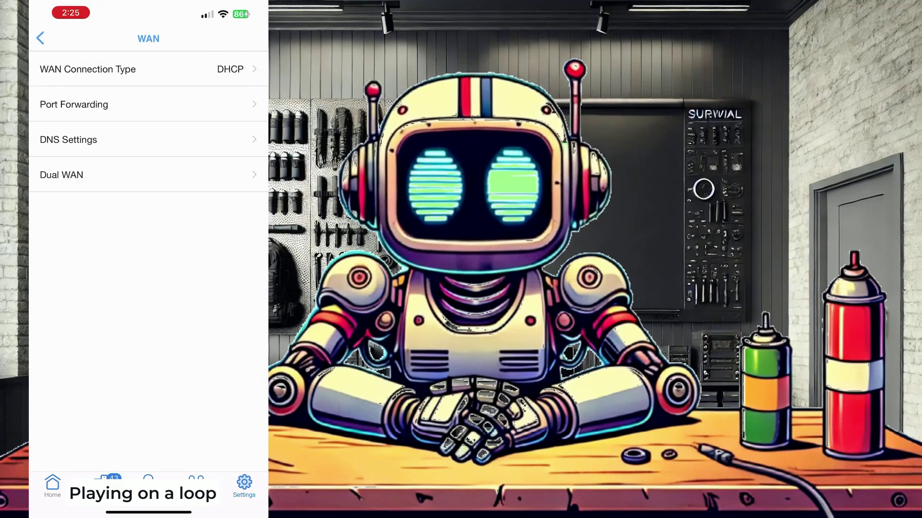
pyautogui.click(68, 140)
pyautogui.click(242, 250)
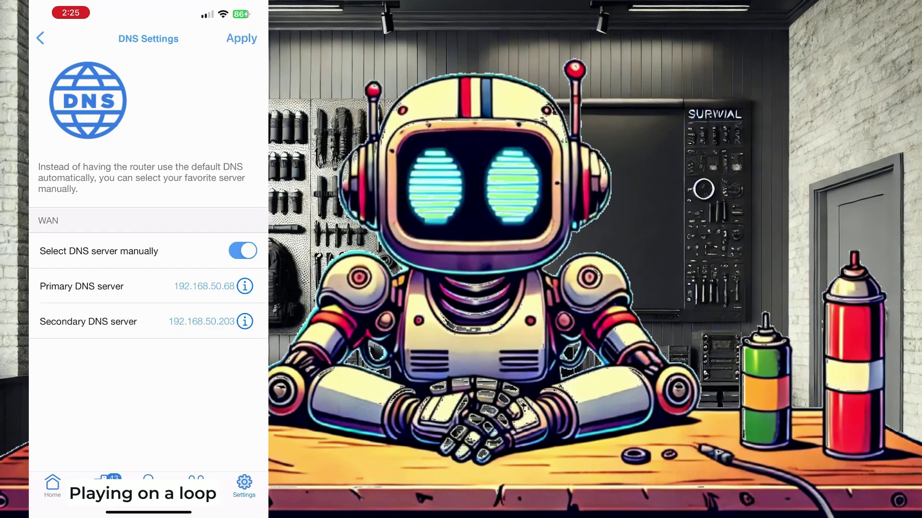
pyautogui.click(207, 286)
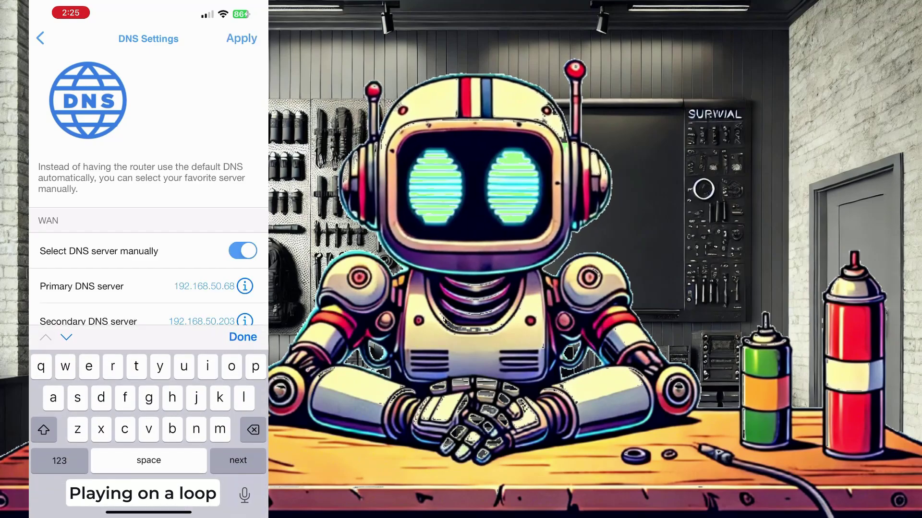
pyautogui.press('BackSpace')
pyautogui.press('BackSpace')
pyautogui.click(59, 461)
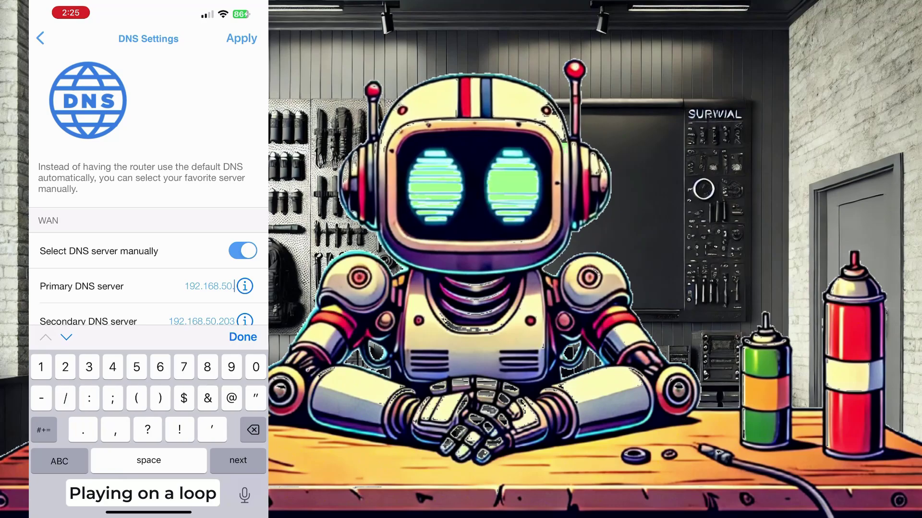
pyautogui.write('37')
pyautogui.click(242, 337)
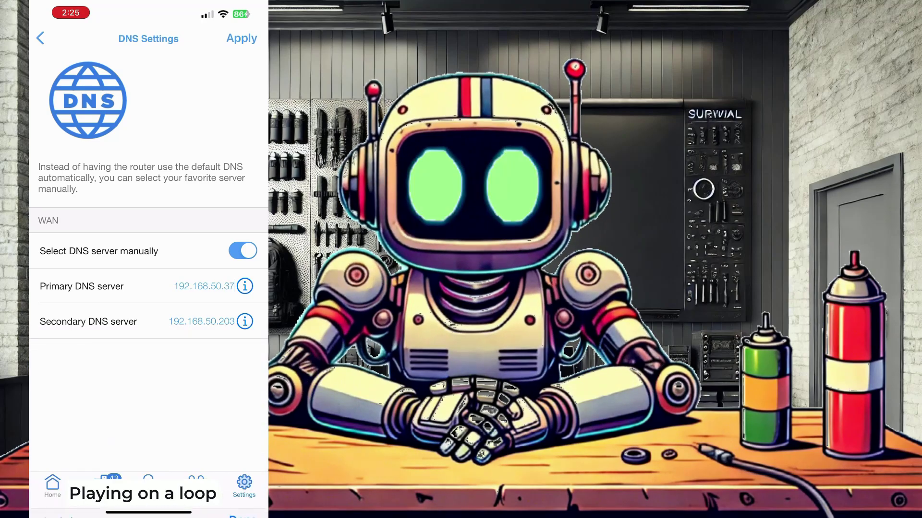
# Step: Set the secondary DNS server to 208.67.222.123 and apply the change
pyautogui.click(202, 321)
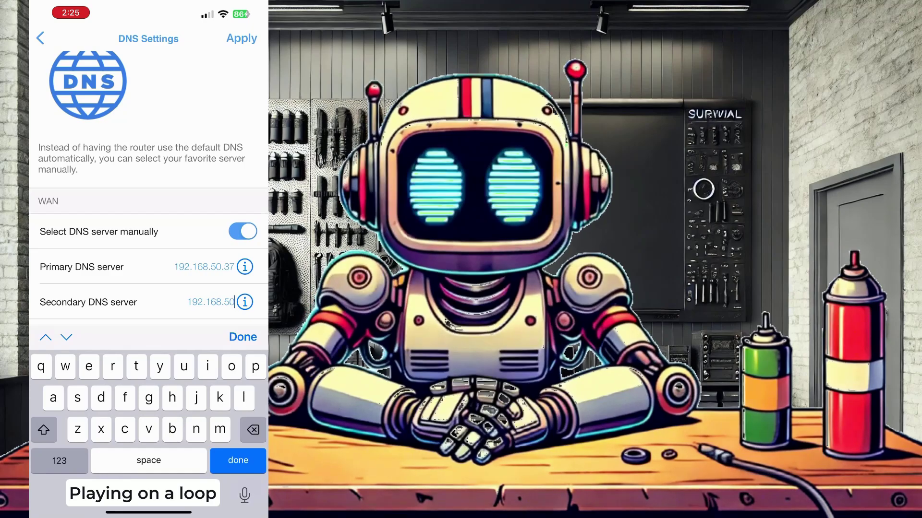
pyautogui.press('BackSpace')
pyautogui.press('BackSpace')
pyautogui.press('BackSpace')
pyautogui.press('BackSpace')
pyautogui.press('BackSpace')
pyautogui.press('BackSpace')
pyautogui.press('BackSpace')
pyautogui.press('BackSpace')
pyautogui.press('BackSpace')
pyautogui.press('BackSpace')
pyautogui.press('BackSpace')
pyautogui.press('BackSpace')
pyautogui.press('BackSpace')
pyautogui.press('BackSpace')
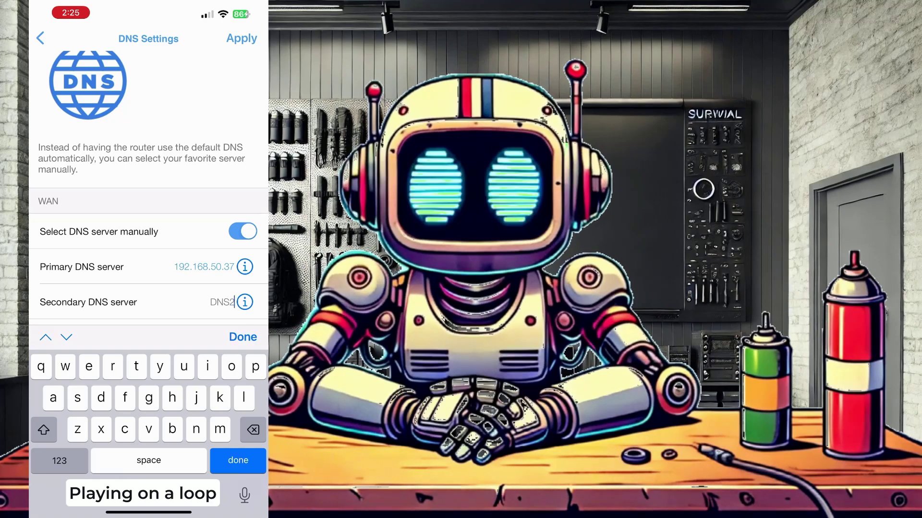
pyautogui.write('208')
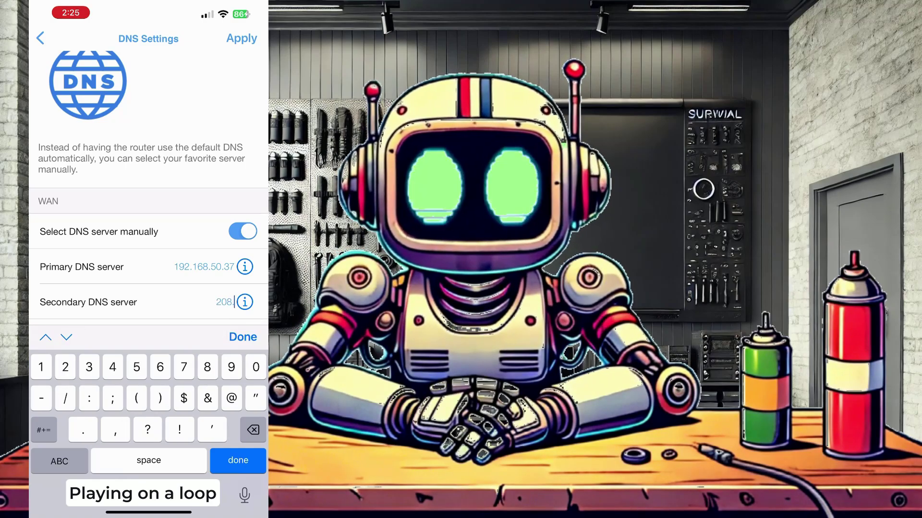
pyautogui.write('.')
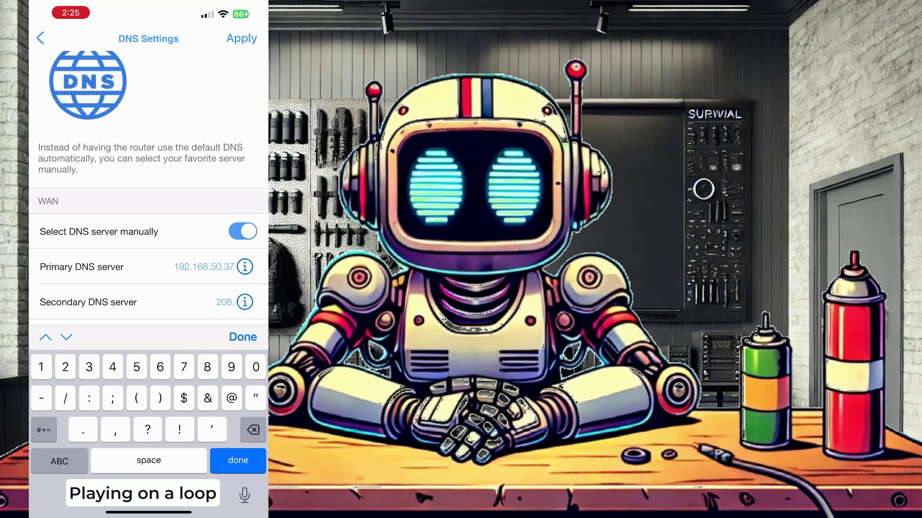
pyautogui.write('67.22')
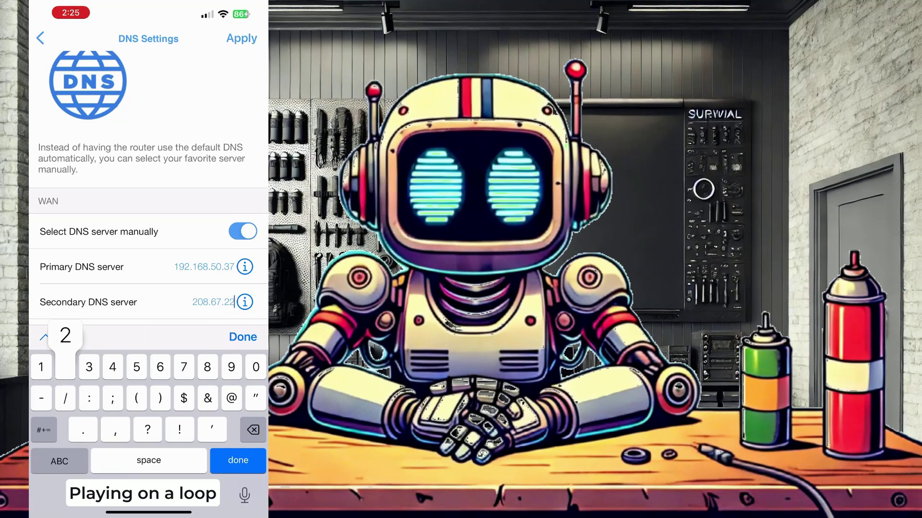
pyautogui.write('2.123')
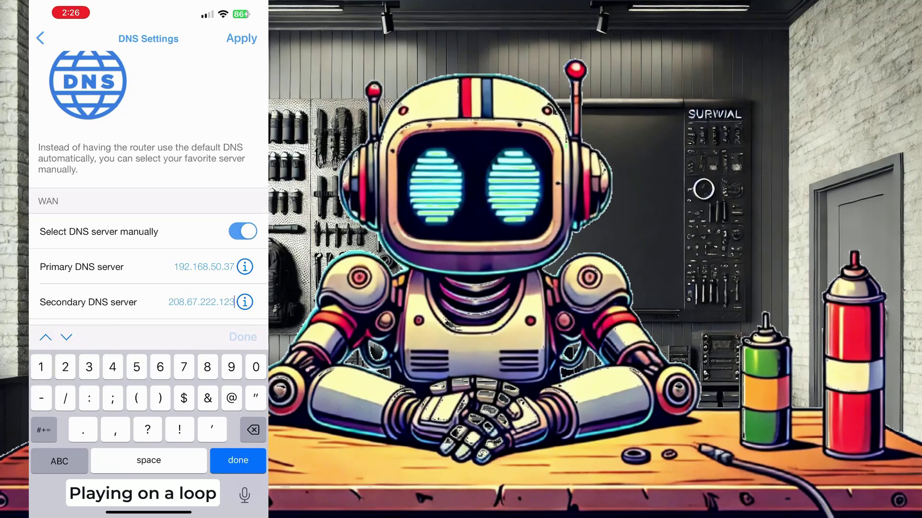
pyautogui.press('Return')
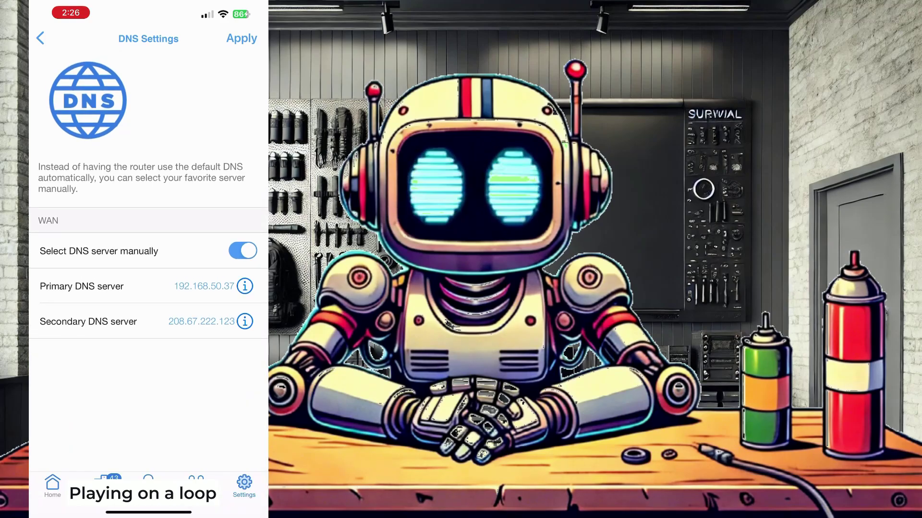
pyautogui.click(242, 39)
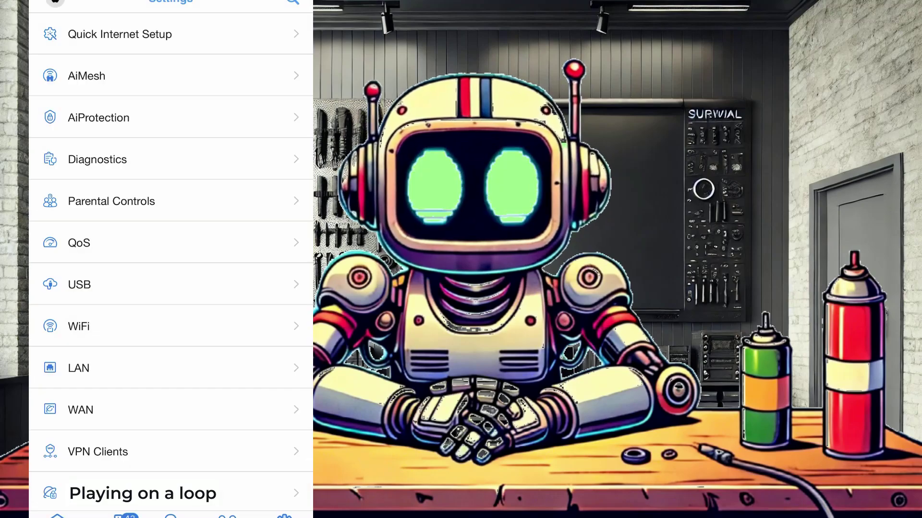
# Step: Turn on manual WAN DNS again with 192.168.50.37 as the primary server
pyautogui.click(80, 409)
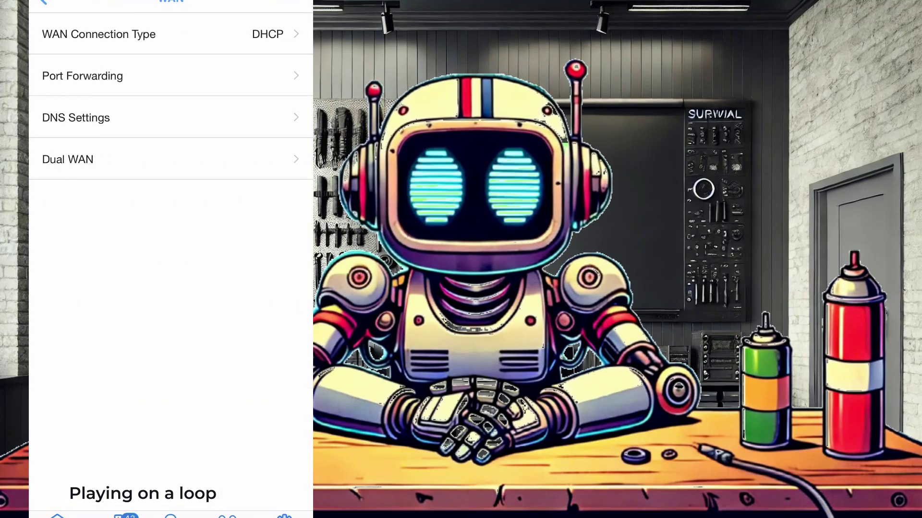
pyautogui.click(76, 118)
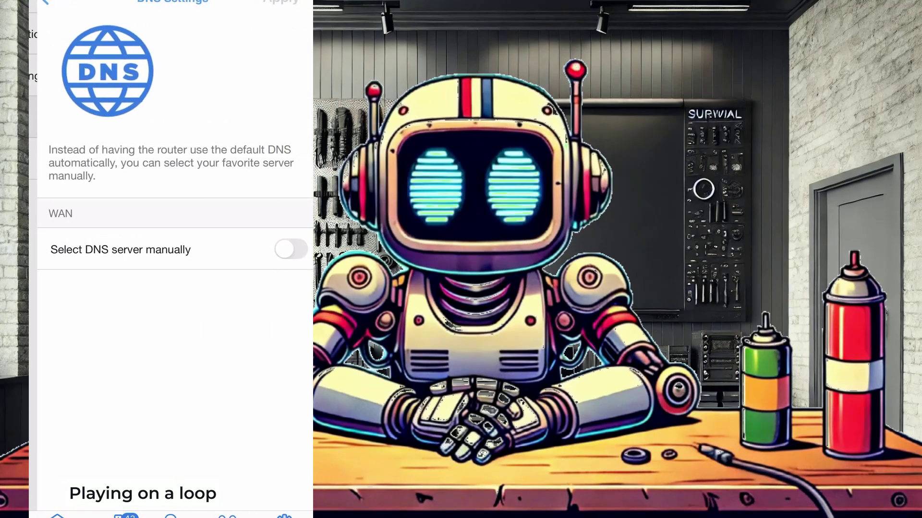
pyautogui.click(282, 249)
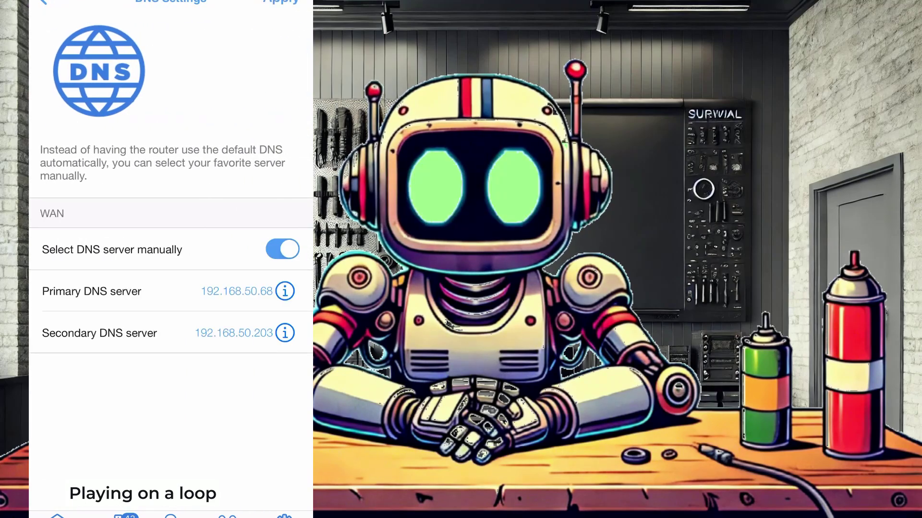
pyautogui.click(272, 291)
pyautogui.press('BackSpace')
pyautogui.press('BackSpace')
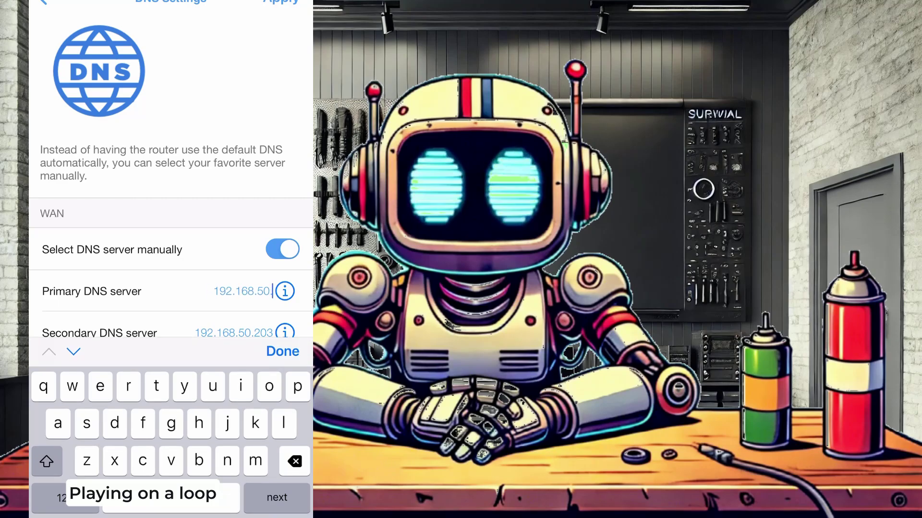
pyautogui.click(57, 497)
pyautogui.write('3')
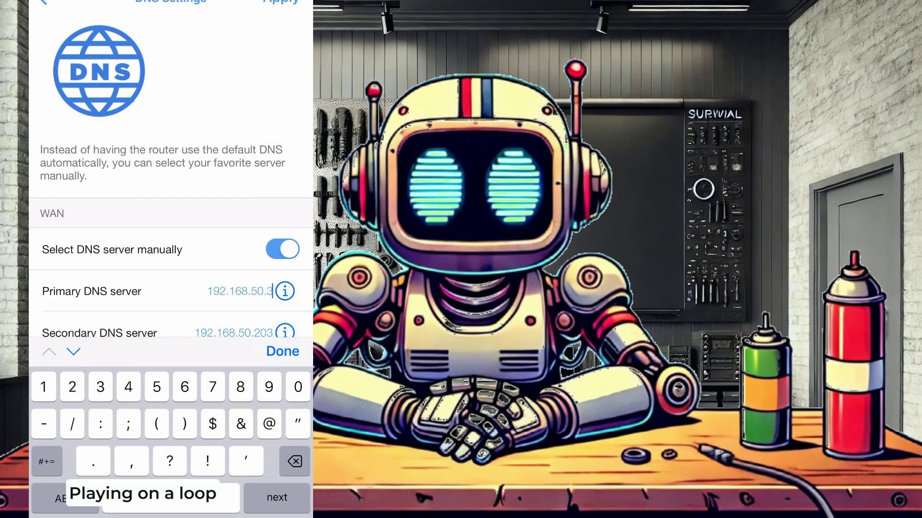
pyautogui.write('7')
pyautogui.click(282, 351)
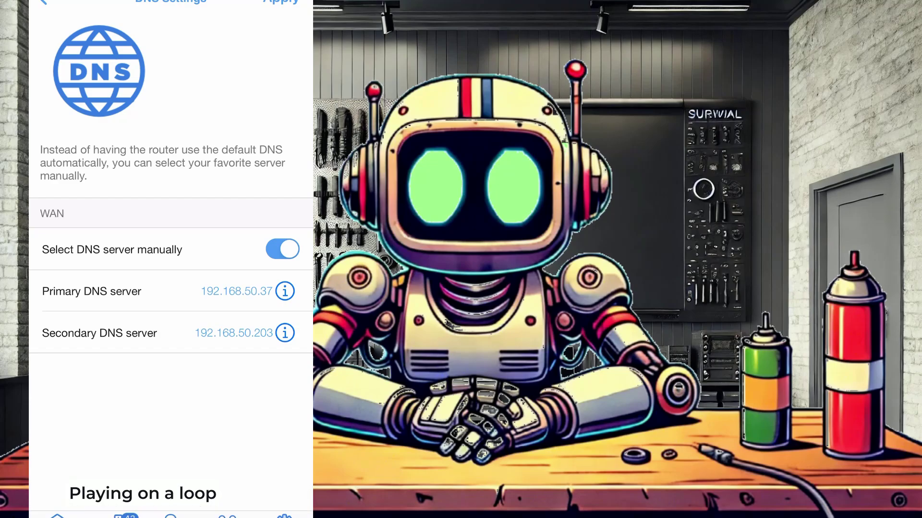
# Step: Enter 208.67.222.123 as the secondary DNS server and apply
pyautogui.click(273, 334)
pyautogui.press('BackSpace')
pyautogui.press('BackSpace')
pyautogui.press('BackSpace')
pyautogui.press('BackSpace')
pyautogui.press('BackSpace')
pyautogui.press('BackSpace')
pyautogui.press('BackSpace')
pyautogui.press('BackSpace')
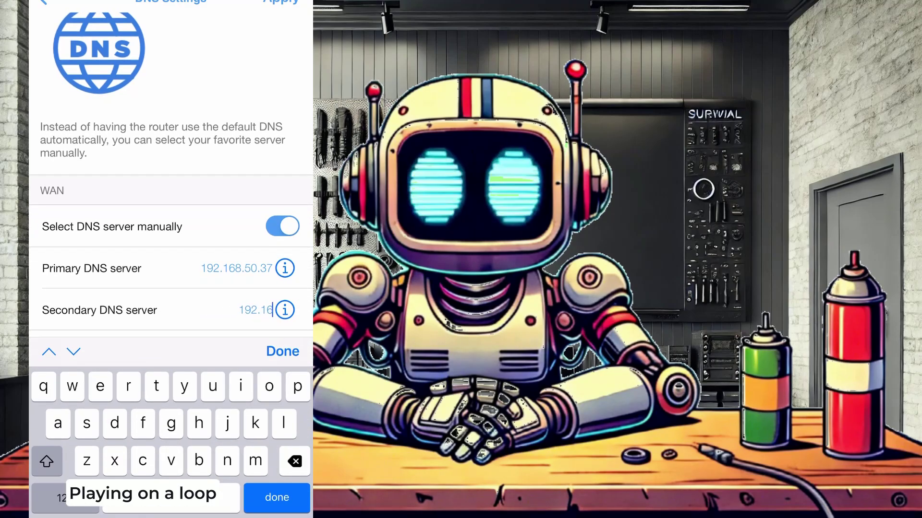
pyautogui.press('BackSpace')
pyautogui.press('BackSpace')
pyautogui.press('BackSpace')
pyautogui.press('BackSpace')
pyautogui.press('BackSpace')
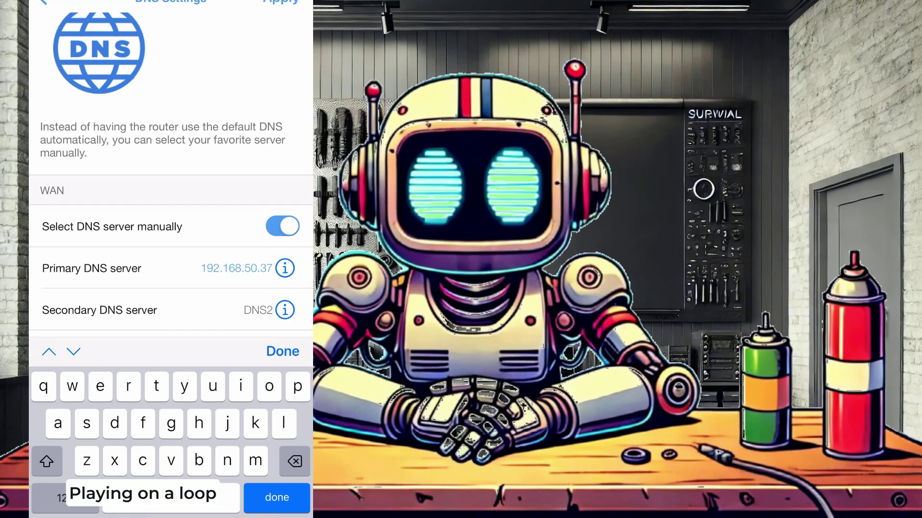
pyautogui.write('208')
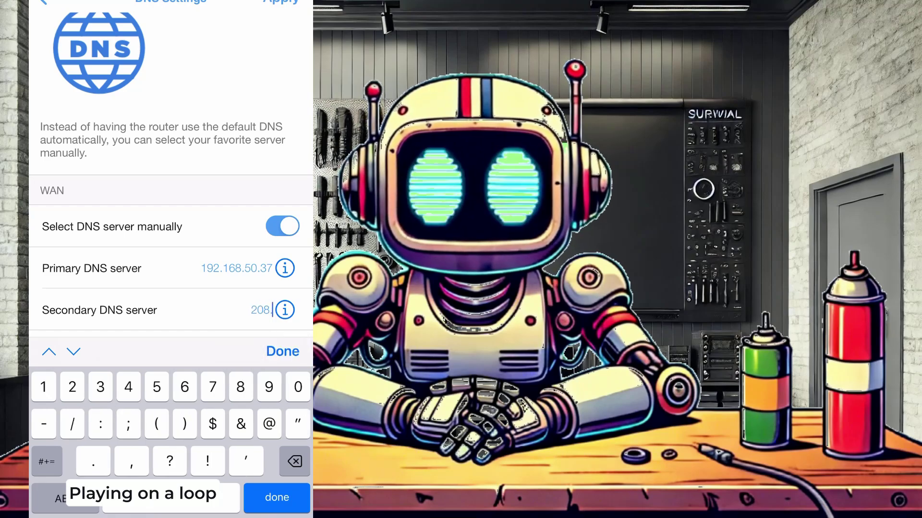
pyautogui.write('.67.')
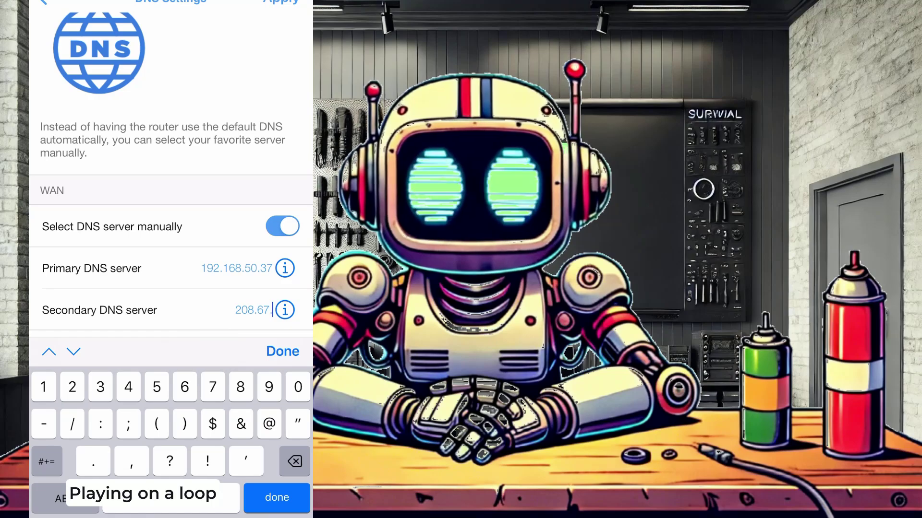
pyautogui.write('222')
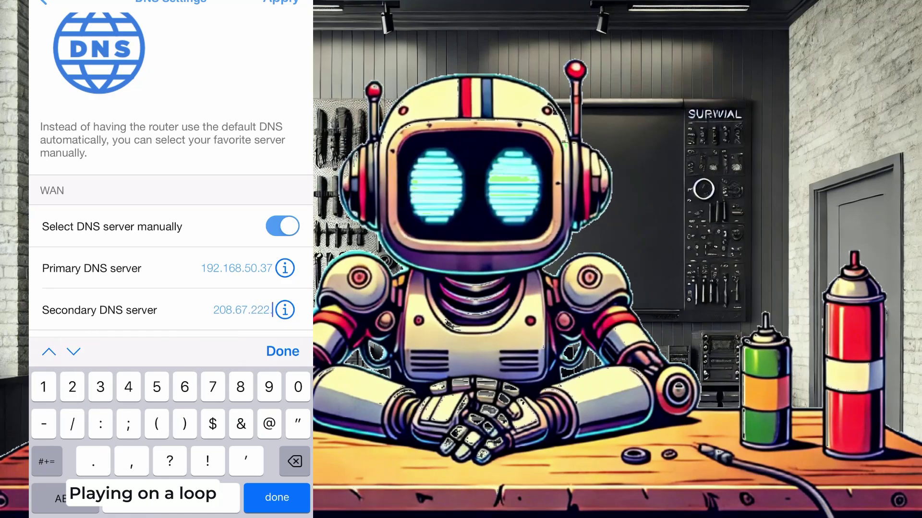
pyautogui.write('.123')
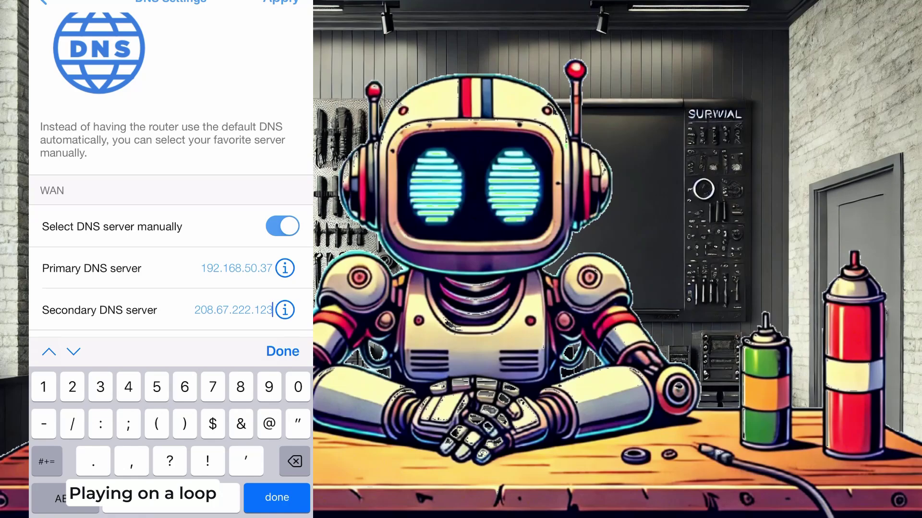
pyautogui.click(283, 351)
pyautogui.click(280, 1)
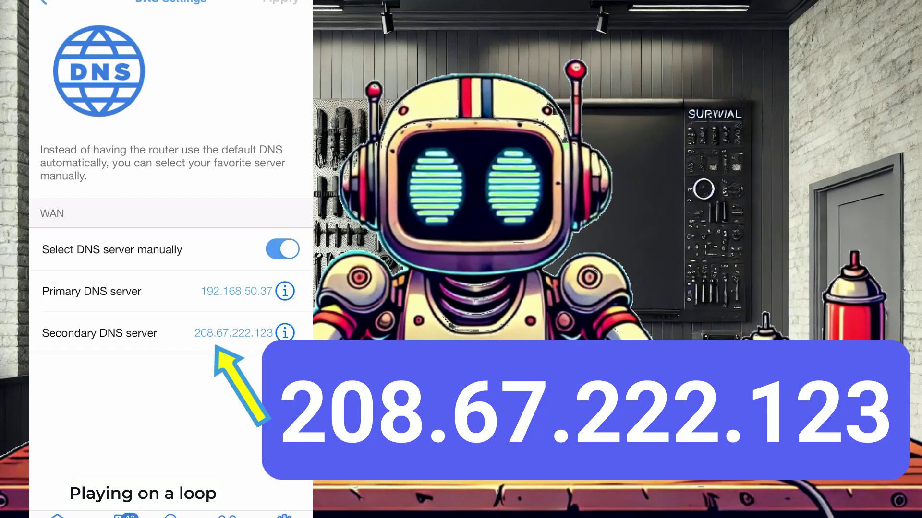
# Step: Correct the secondary DNS address ending to .123 and apply the DNS changes again
pyautogui.click(235, 333)
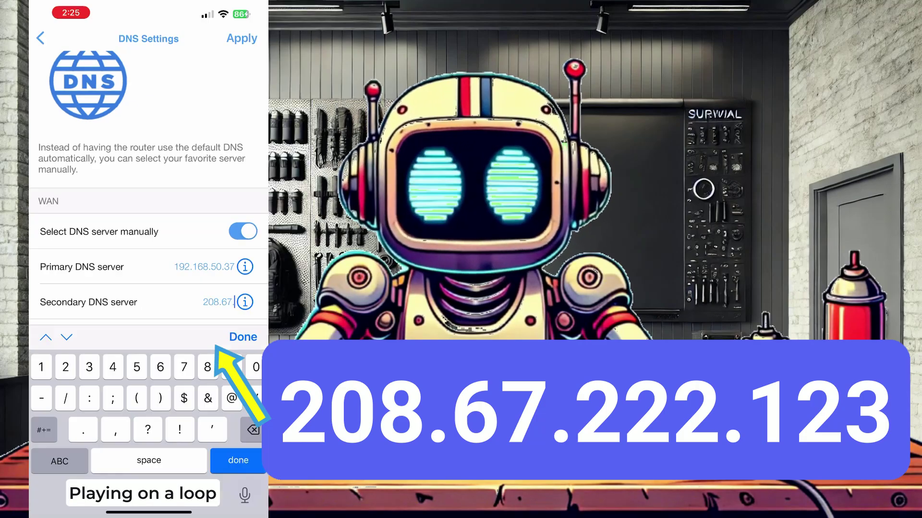
pyautogui.press('BackSpace')
pyautogui.press('BackSpace')
pyautogui.press('BackSpace')
pyautogui.press('BackSpace')
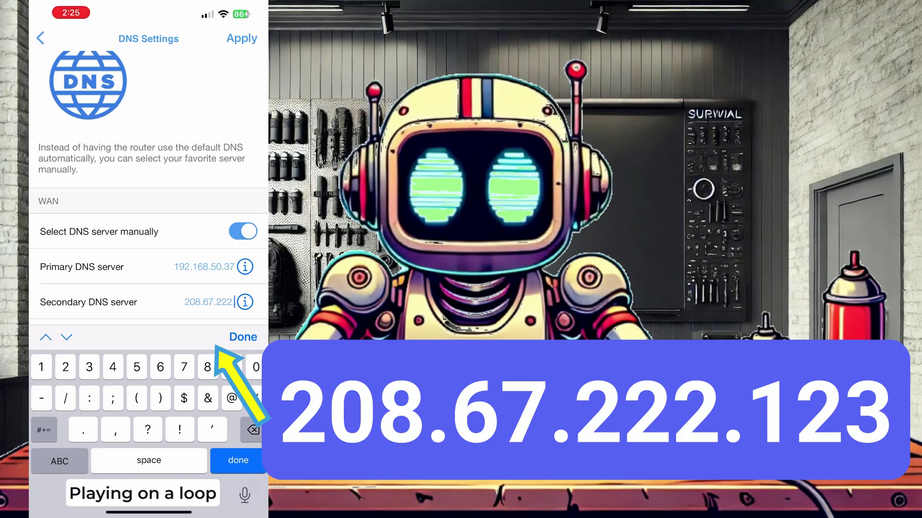
pyautogui.write('.123')
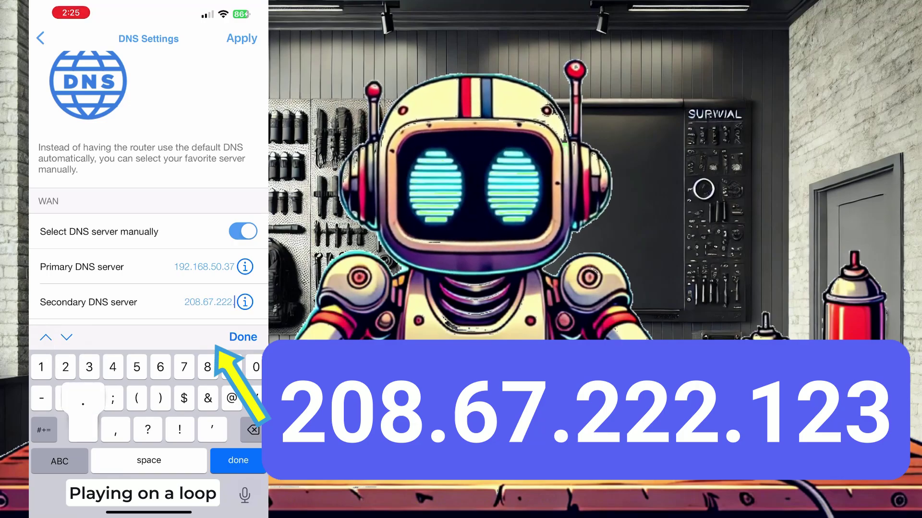
pyautogui.click(242, 337)
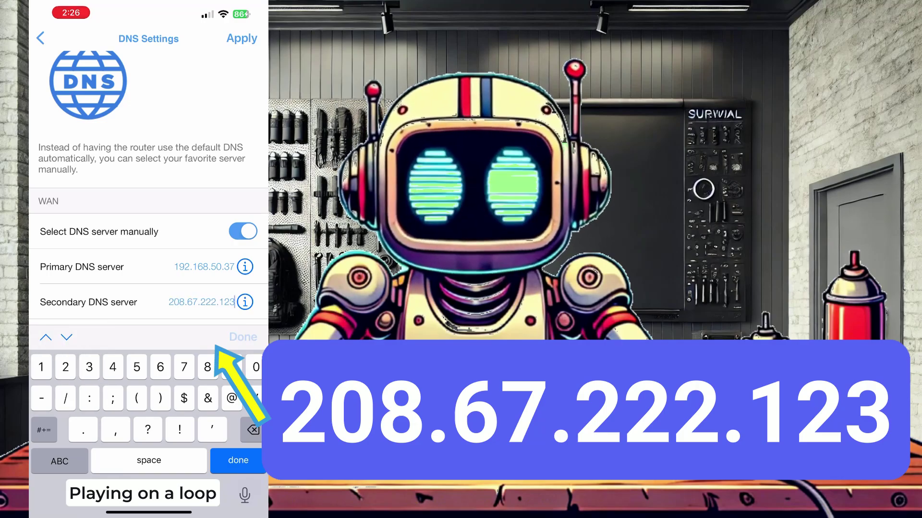
pyautogui.click(242, 39)
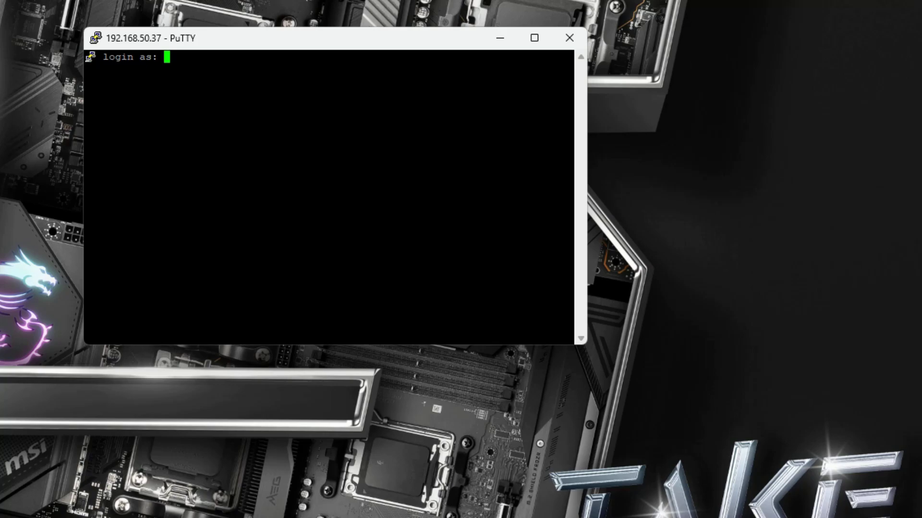
# Step: Log in to the Pi with the username and password, then run pihole -up
pyautogui.write('user')
pyautogui.press('Return')
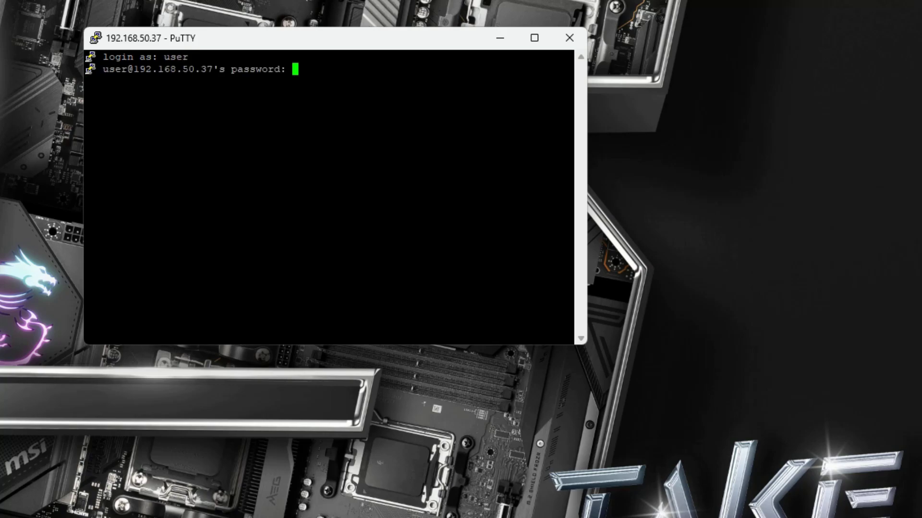
pyautogui.press('Return')
pyautogui.write('pi')
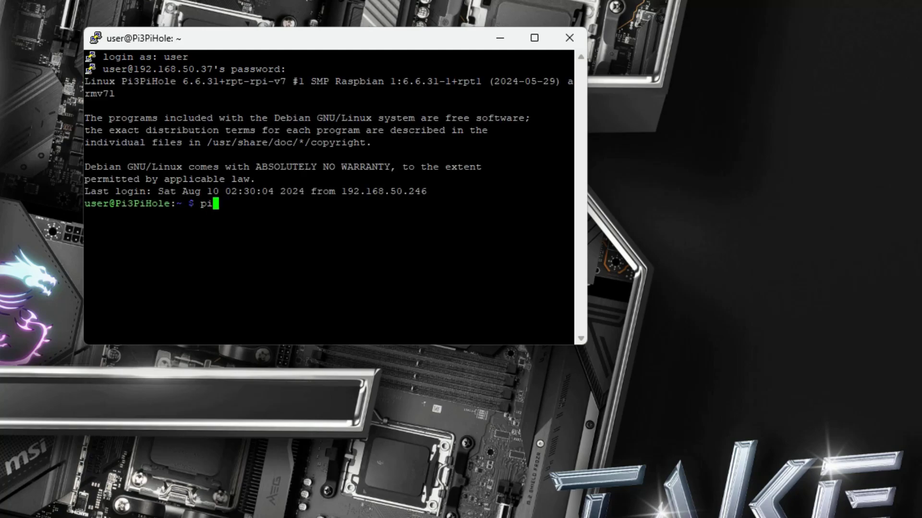
pyautogui.write('hole -up')
pyautogui.press('Return')
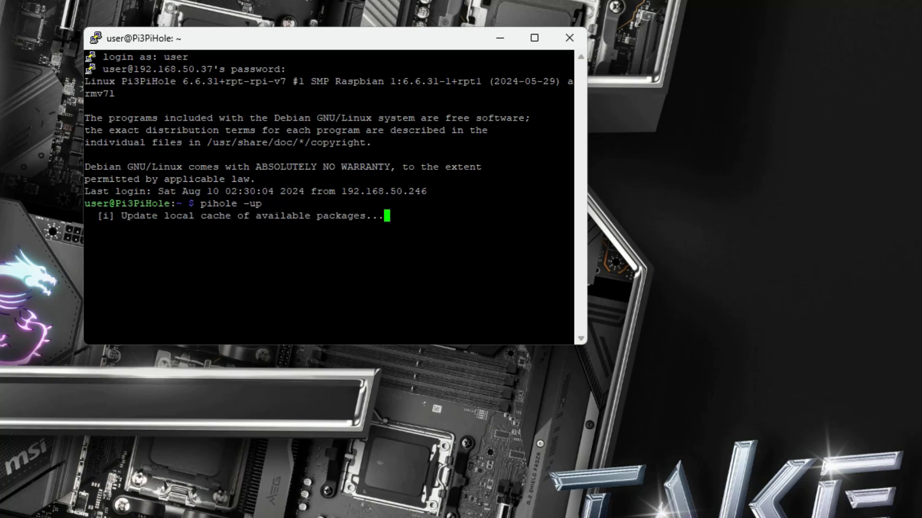